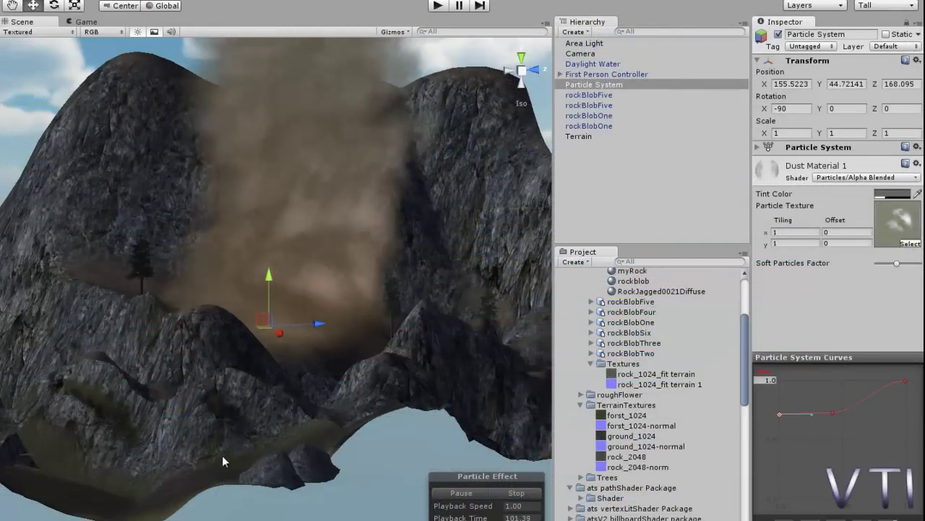
Step: Look around the terrain and dust cloud, then check the editor version under Help
mouse_move(236, 370)
middle_mouse_down()
mouse_move(236, 399)
mouse_move(217, 401)
mouse_move(245, 393)
middle_mouse_up()
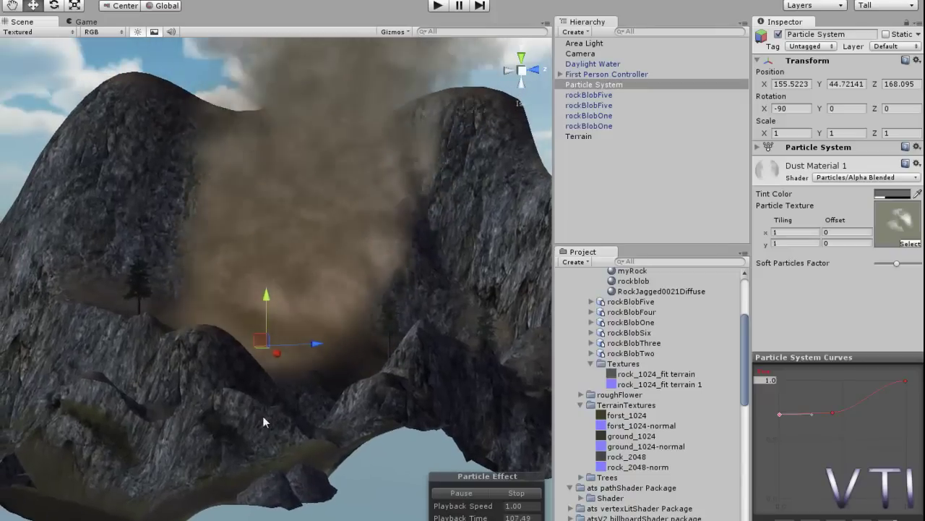
scroll(262, 416, "up", 5)
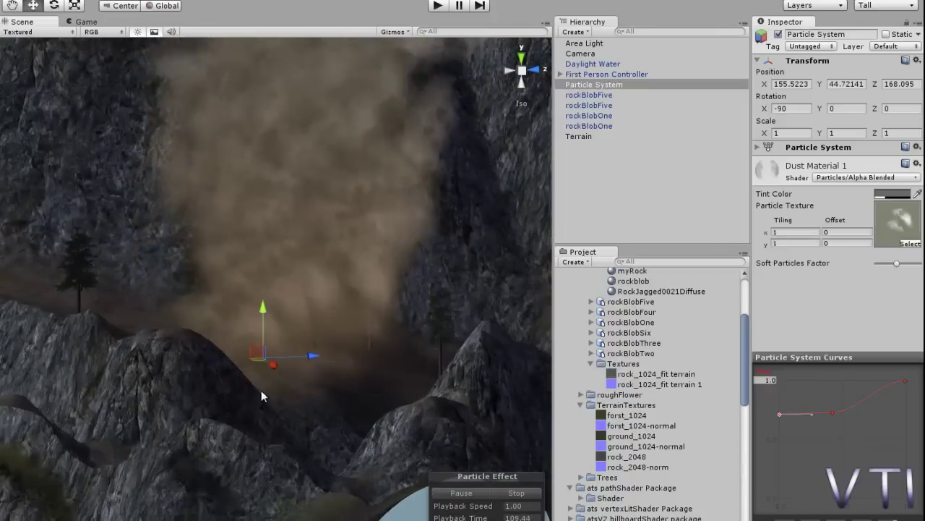
right_click_drag(264, 387, 269, 395)
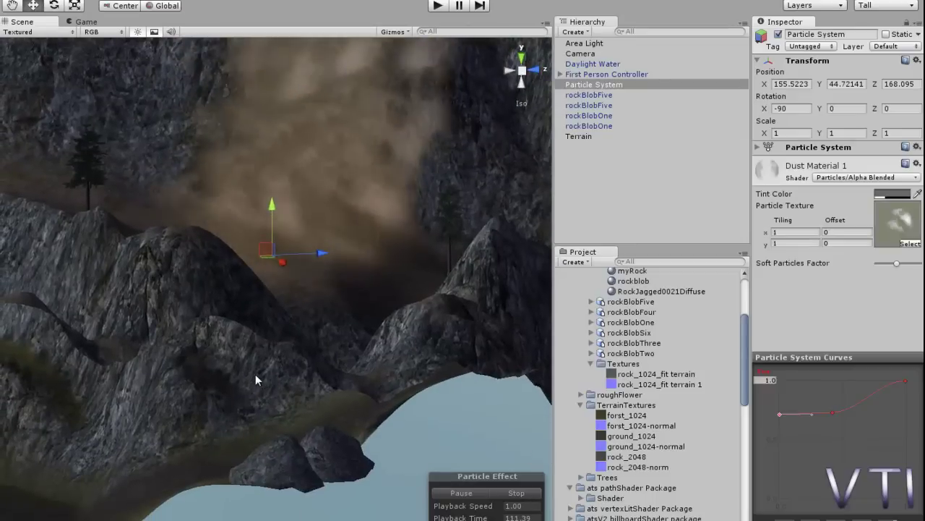
middle_click_drag(230, 344, 250, 360)
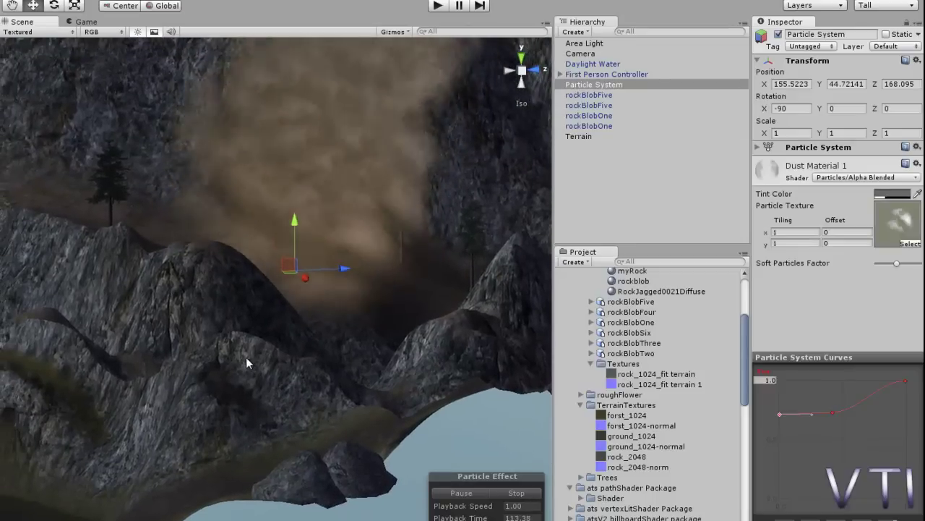
middle_click_drag(209, 312, 182, 324)
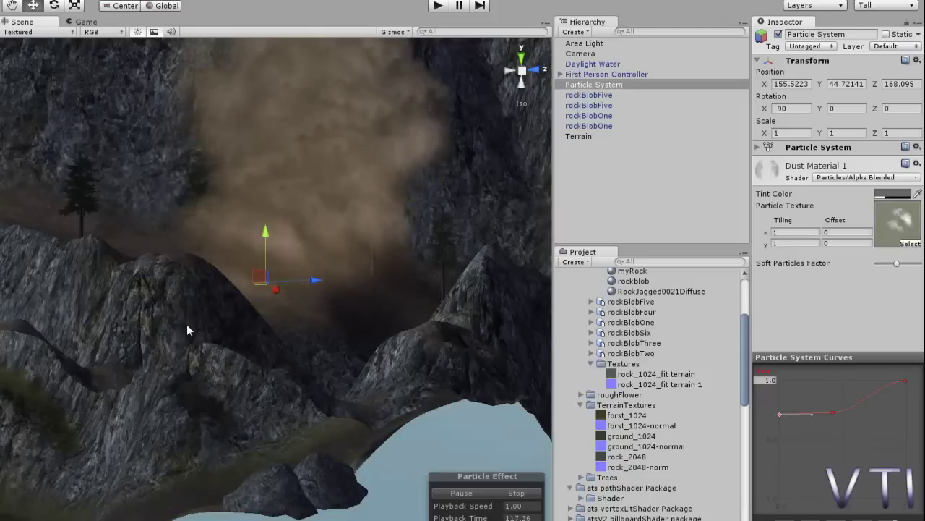
left_click(264, 0)
left_click(280, 4)
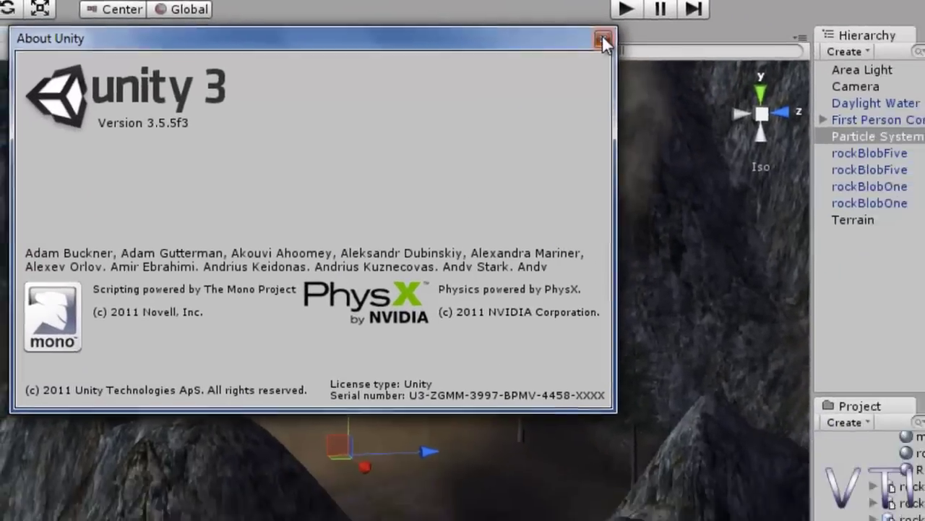
left_click(605, 36)
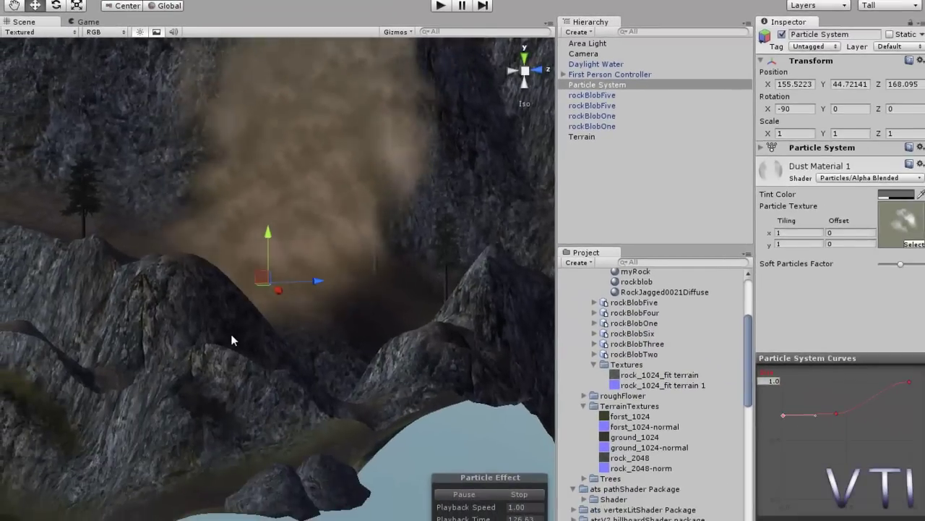
Step: Frame the dust emitter and delete the Particle System from the Hierarchy
mouse_move(233, 329)
middle_mouse_down()
mouse_move(219, 328)
mouse_move(237, 324)
mouse_move(223, 392)
middle_mouse_up()
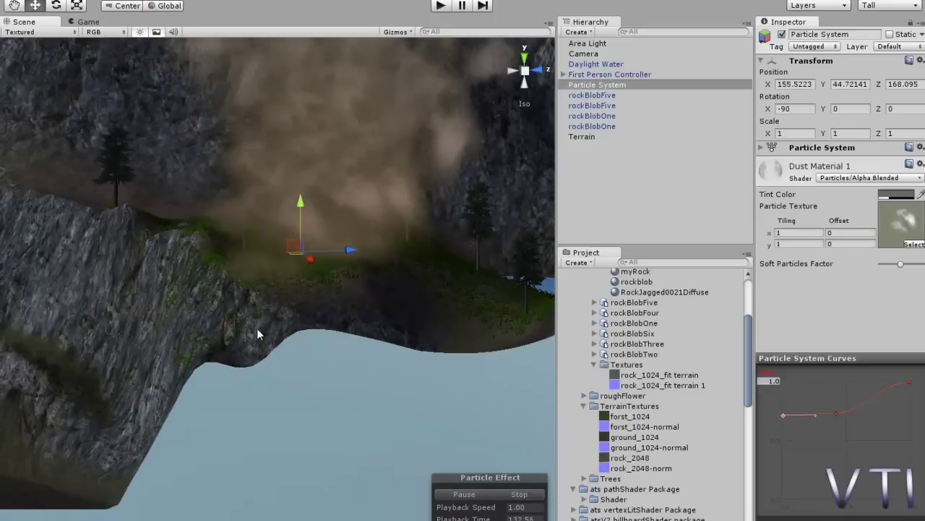
middle_click_drag(257, 329, 285, 356)
left_click_drag(285, 350, 245, 338, "alt")
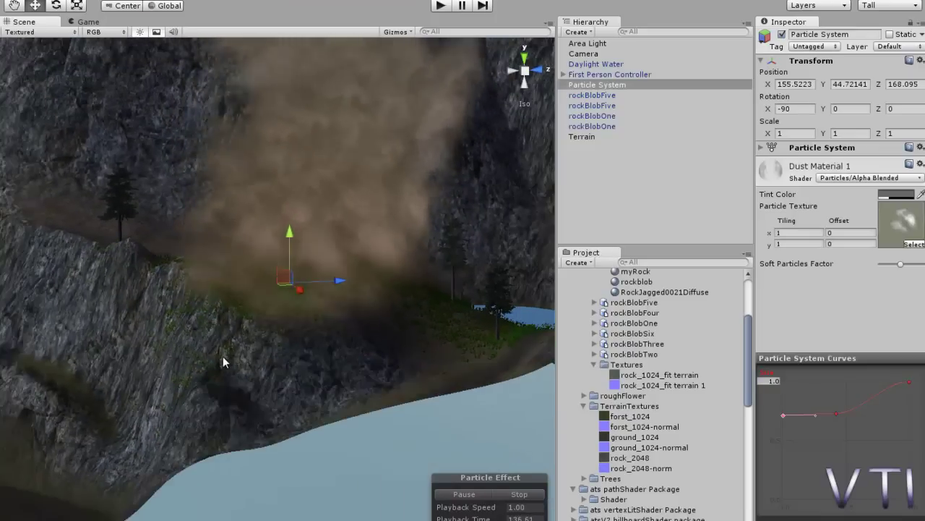
middle_click_drag(222, 356, 245, 359)
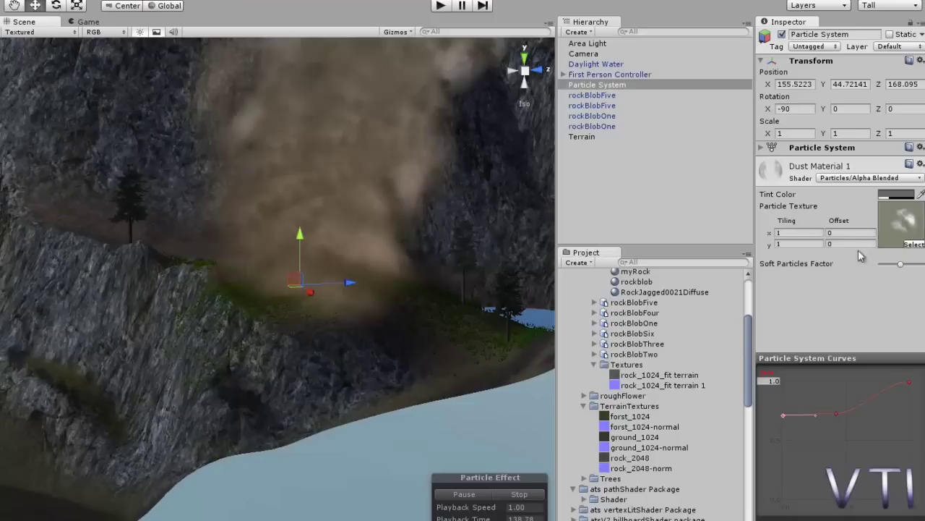
scroll(242, 335, "up", 3)
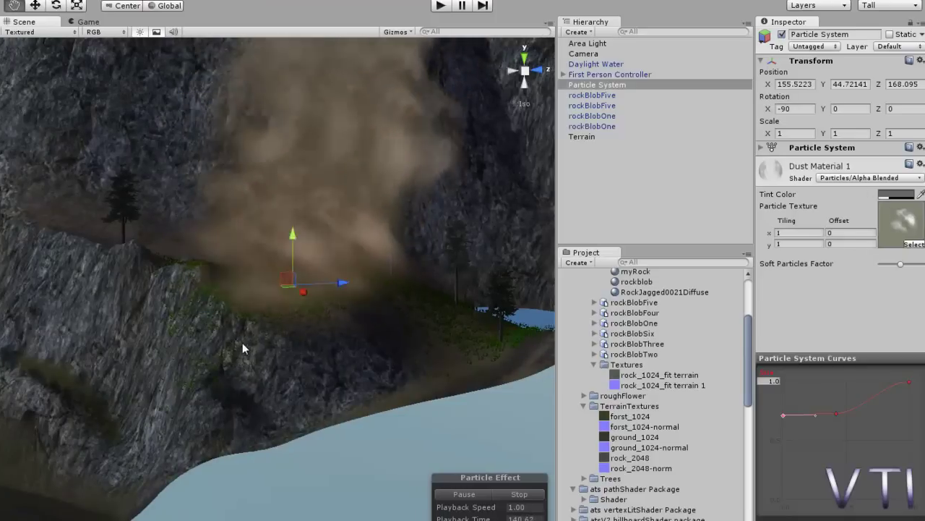
mouse_move(254, 338)
middle_mouse_down()
mouse_move(385, 390)
mouse_move(366, 381)
mouse_move(285, 402)
middle_mouse_up()
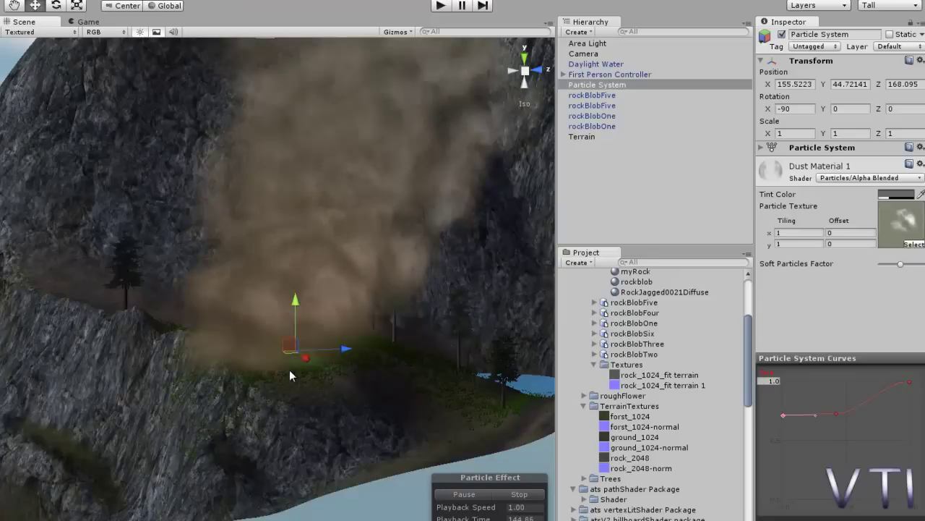
middle_click_drag(289, 370, 266, 370)
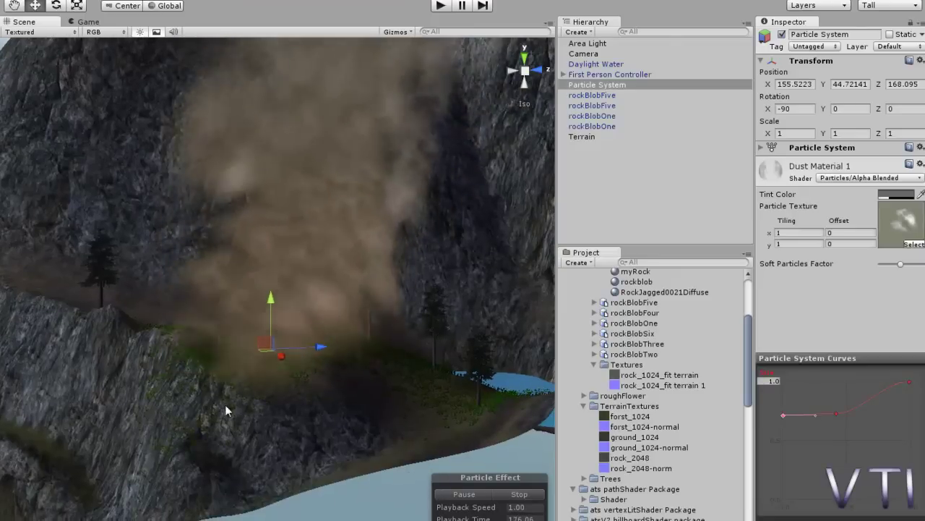
middle_click_drag(224, 404, 238, 413)
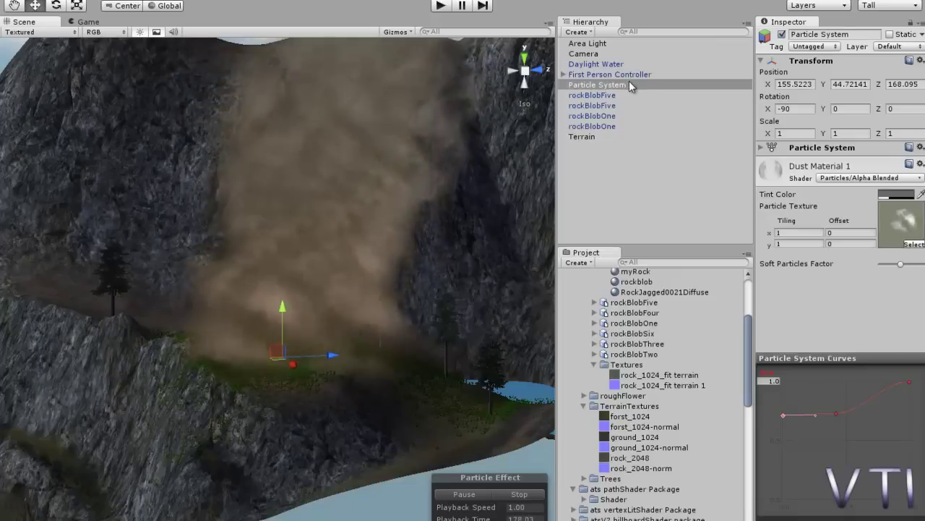
right_click(629, 82)
left_click(673, 157)
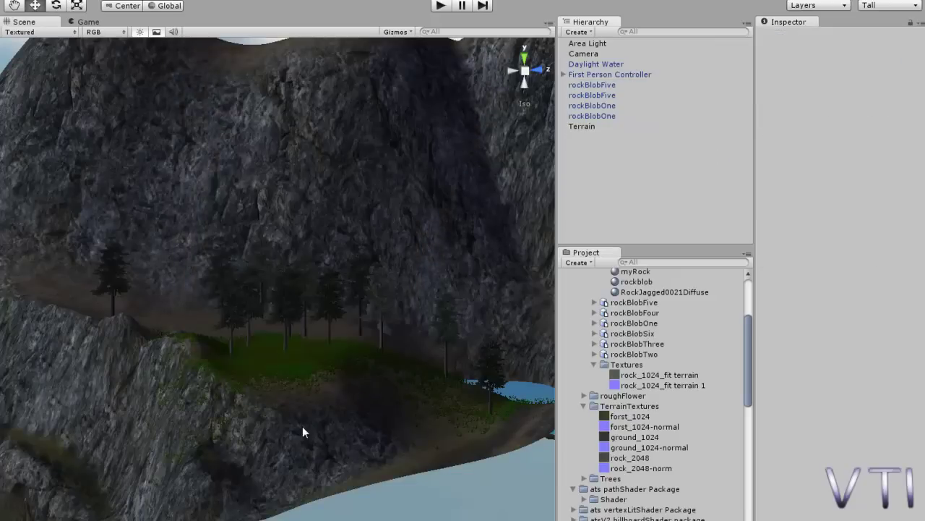
Step: Create a new Particle System with GameObject > Create Other > Particle System
middle_click_drag(295, 419, 318, 443)
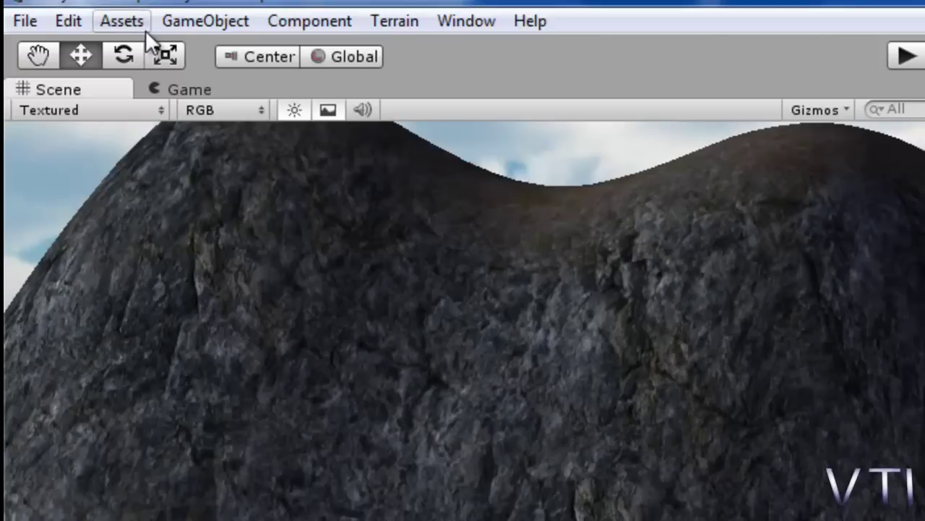
left_click(188, 25)
mouse_move(232, 81)
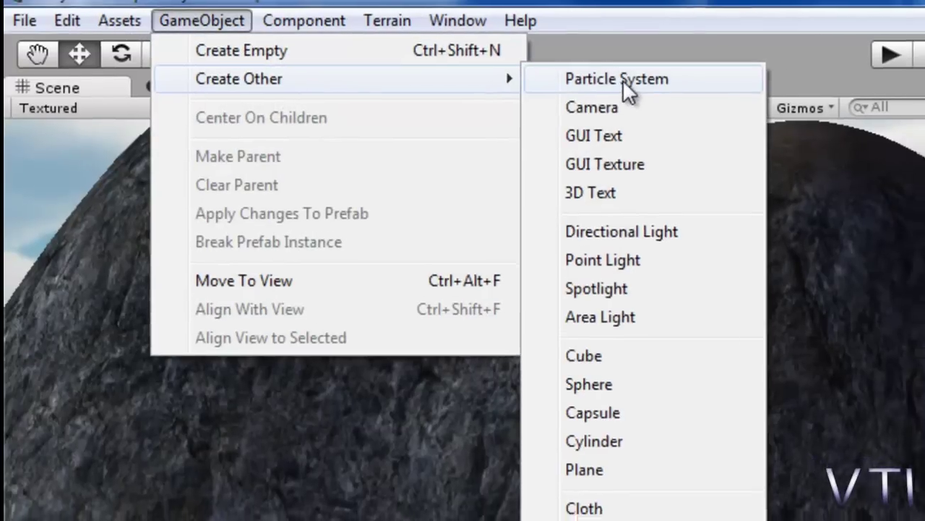
left_click(627, 85)
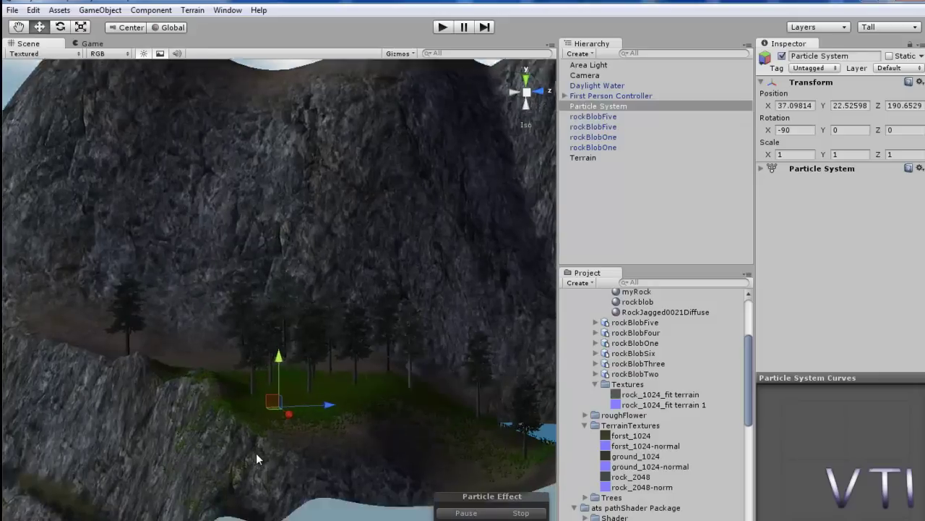
Step: Move the new particle system among the ledge trees, at roughly X 149.9, Y 38.2, Z 171.5
mouse_move(256, 452)
left_mouse_down("alt")
mouse_move(287, 412)
mouse_move(486, 428)
mouse_move(471, 409)
left_mouse_up("alt")
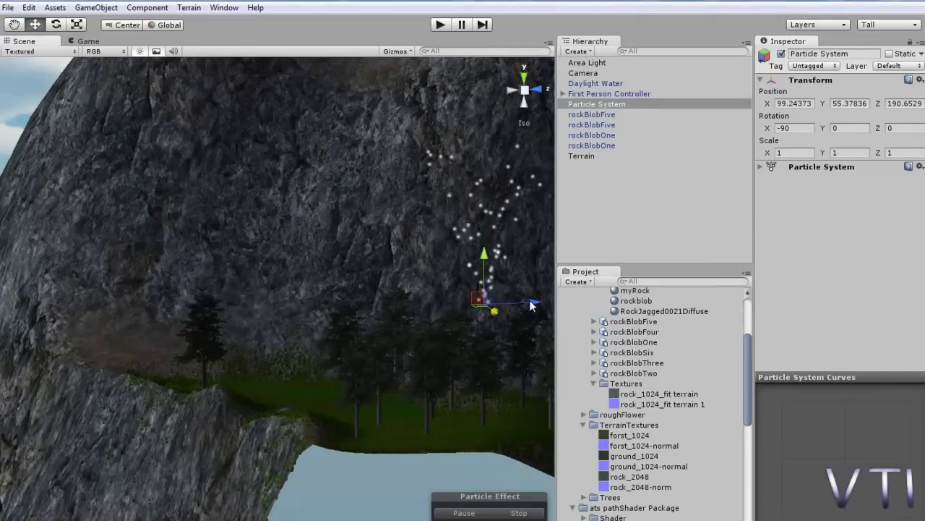
left_click_drag(521, 303, 486, 318)
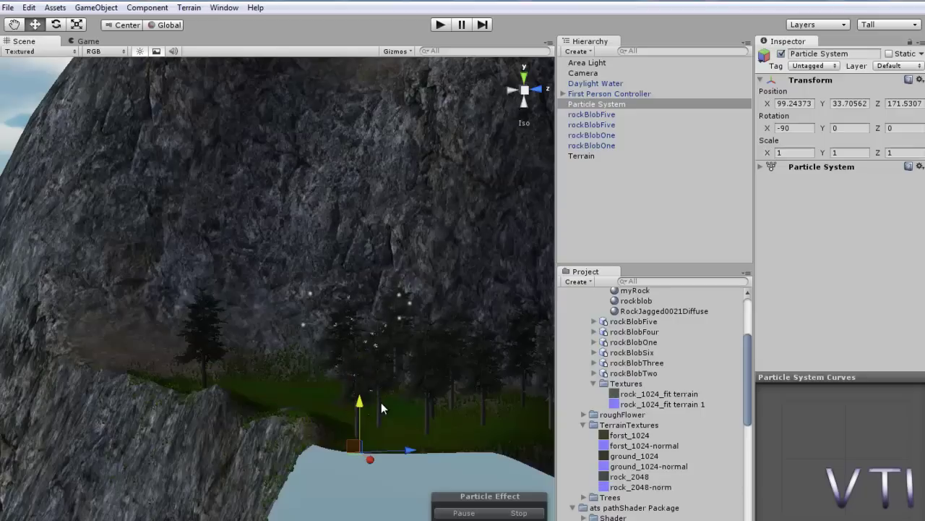
mouse_move(370, 459)
left_mouse_down()
mouse_move(382, 453)
mouse_move(387, 464)
left_mouse_up()
middle_click_drag(405, 476, 284, 413)
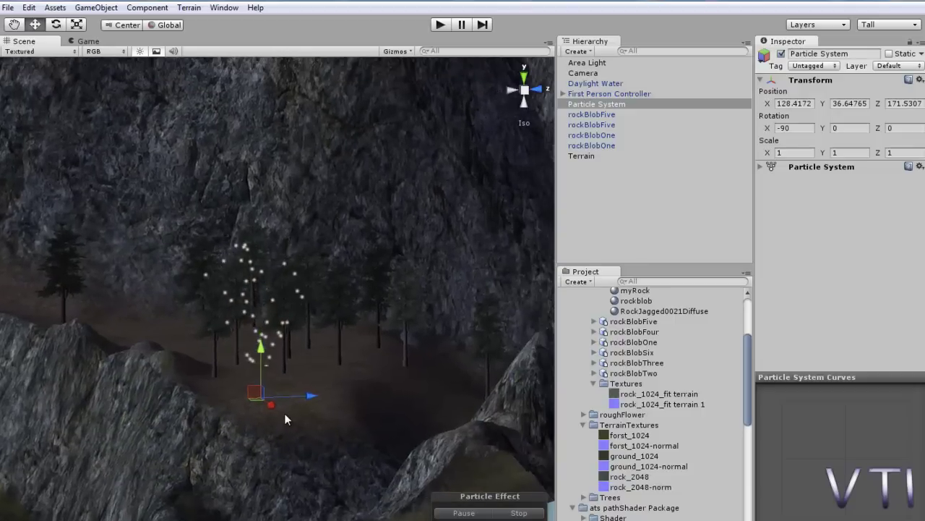
scroll(284, 413, "up", 3)
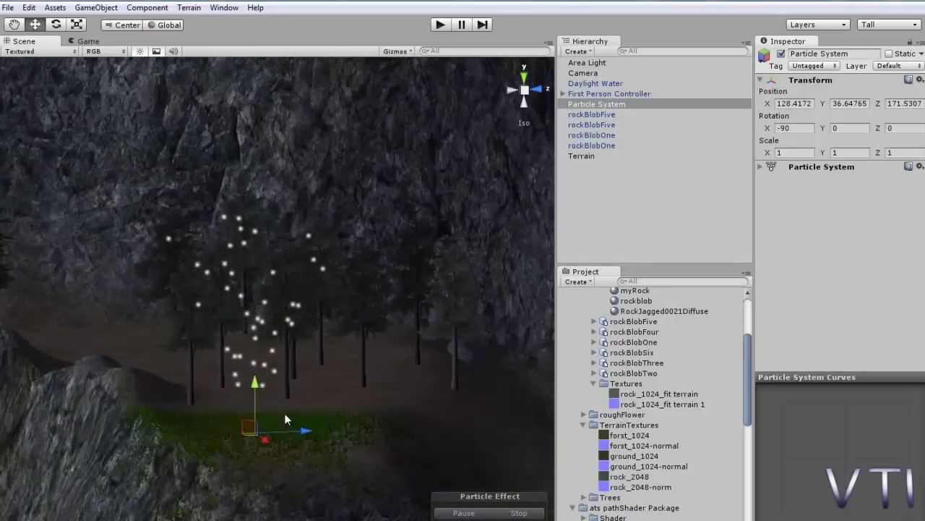
scroll(279, 401, "up", 2)
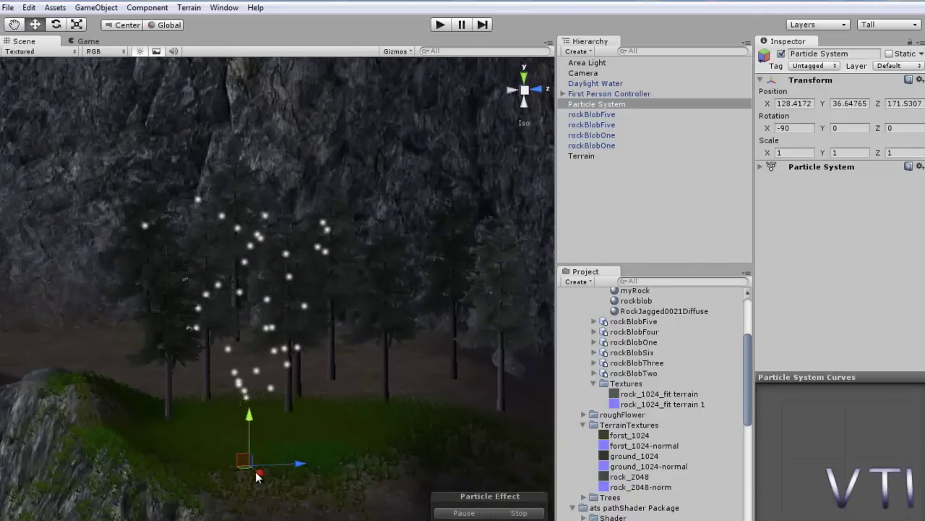
left_click_drag(255, 471, 295, 516)
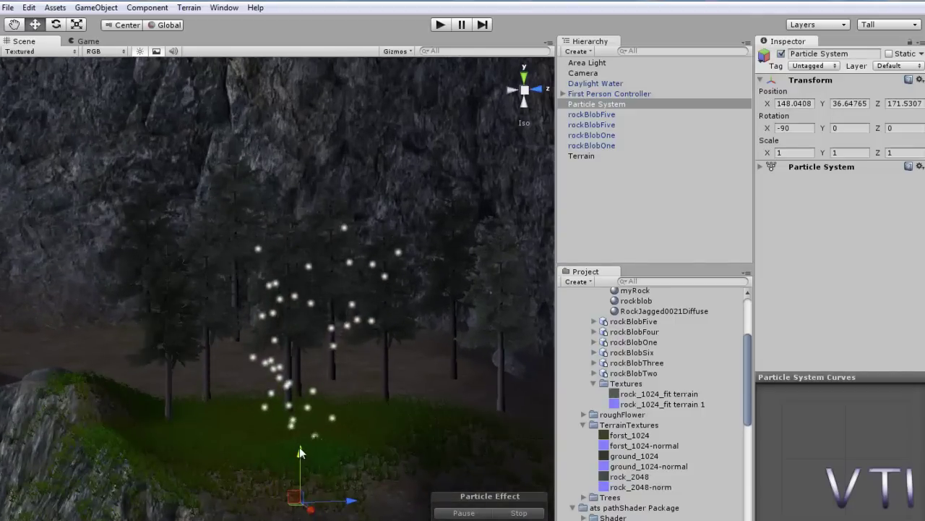
left_click_drag(300, 452, 300, 434)
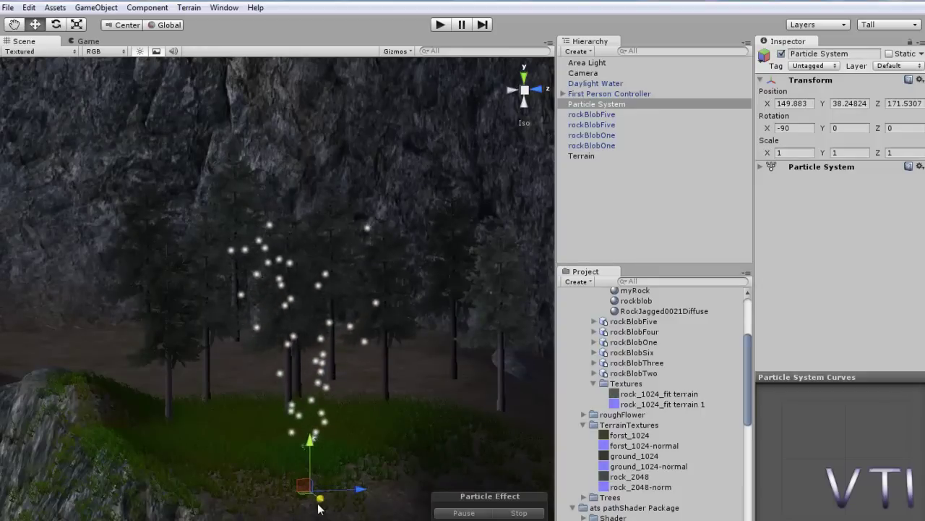
Step: Expand the Particle System component and review its defaults (Duration 5.00, Start Speed 5) and modules
left_click(761, 167)
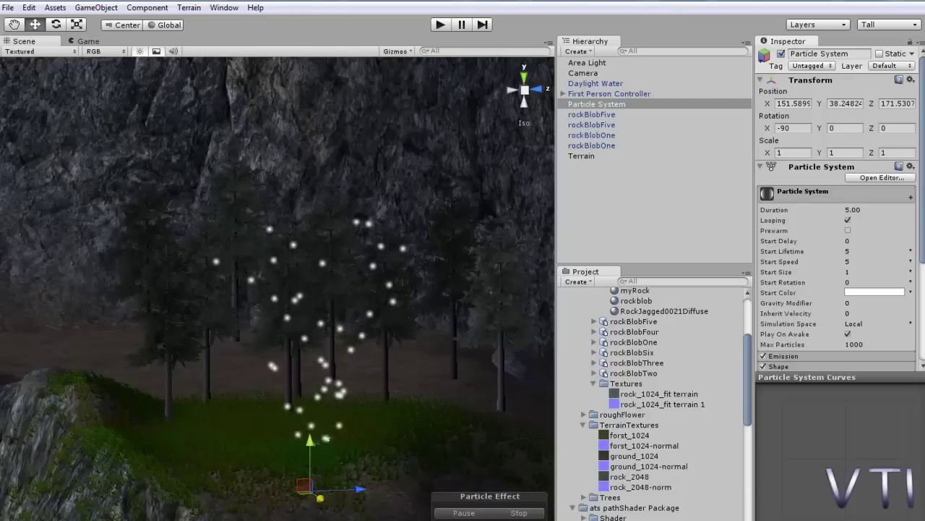
scroll(922, 287, "down", 3)
scroll(923, 287, "down", 3)
scroll(922, 278, "up", 2)
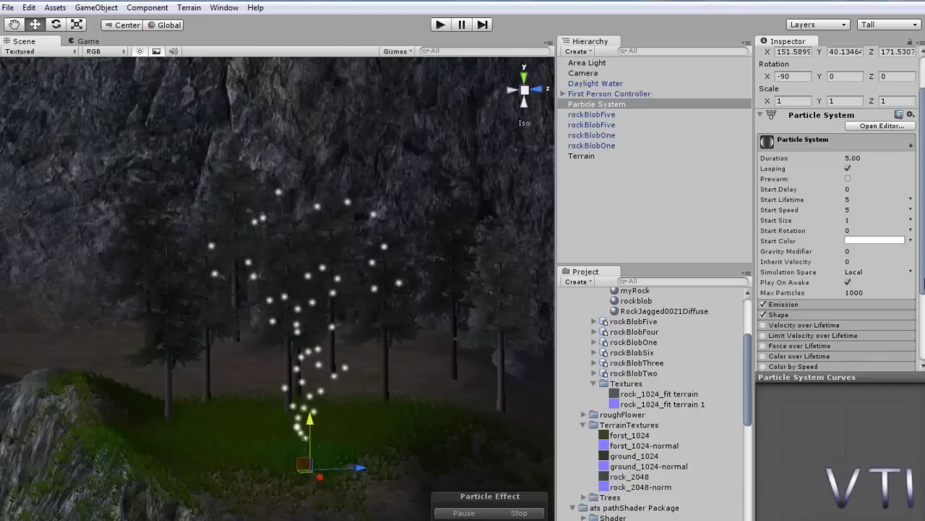
scroll(922, 286, "down", 2)
scroll(923, 286, "down", 3)
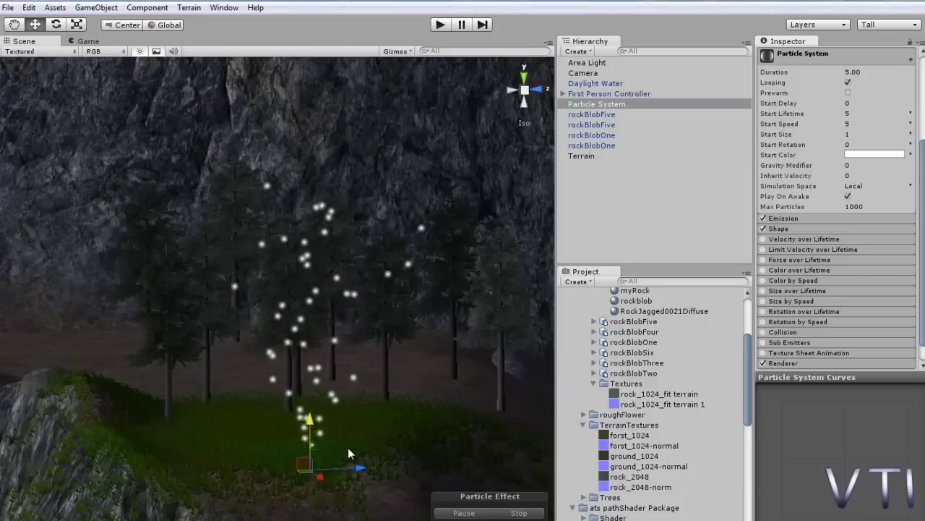
left_click_drag(921, 237, 922, 182)
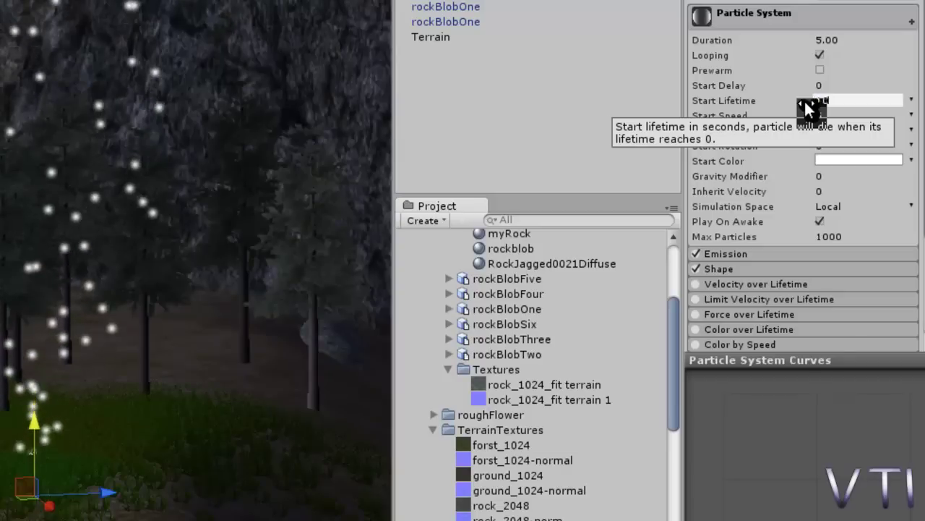
Step: Set Start Lifetime to 10 and Start Speed to 15
type("10")
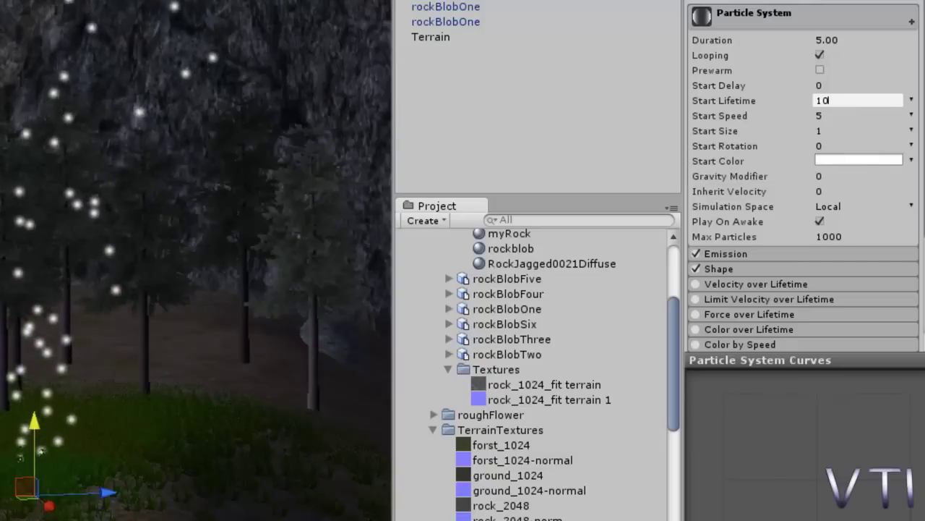
left_click(805, 123)
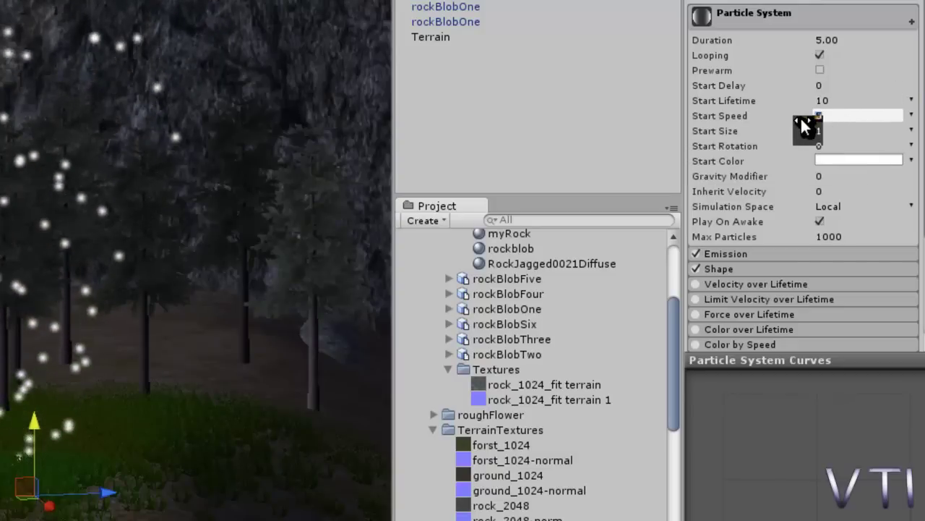
type("15")
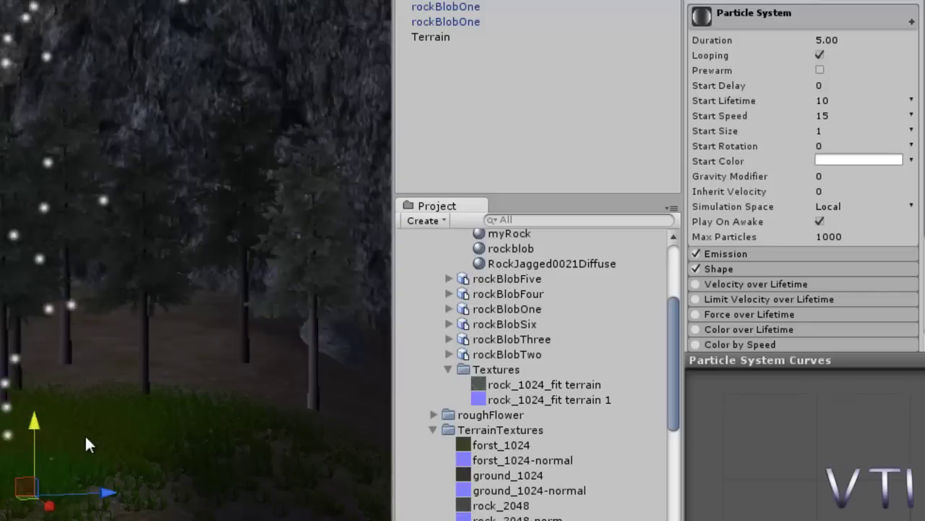
Step: Zoom in on the hilltop, set Start Size to 100, and frame the particle system
scroll(86, 412, "up", 3)
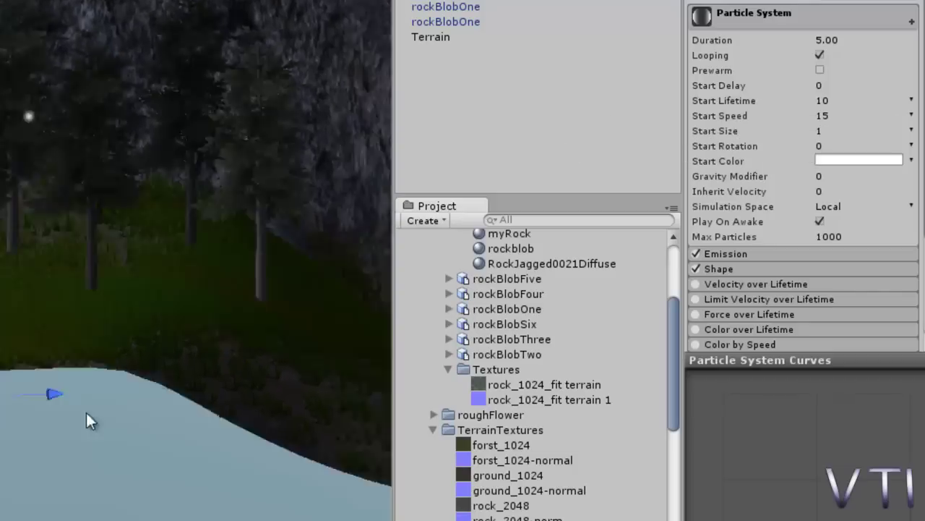
scroll(86, 414, "up", 3)
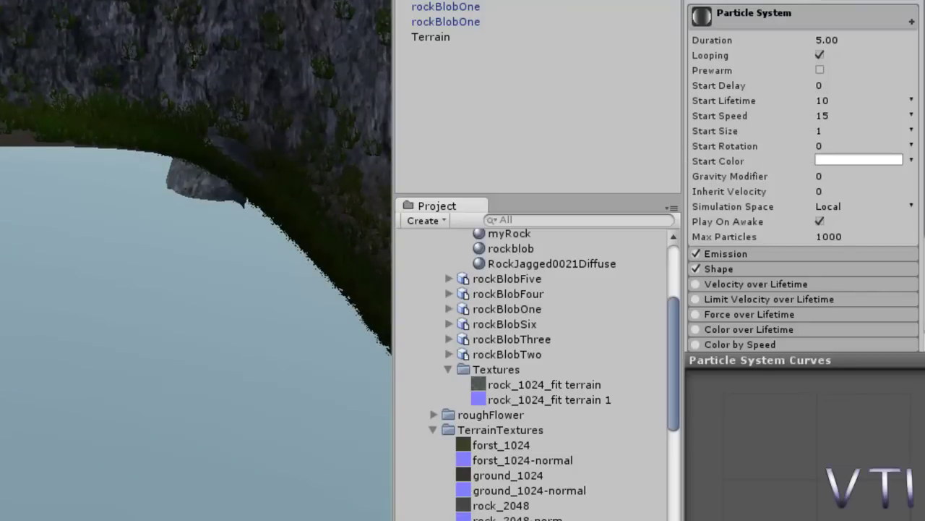
scroll(7, 412, "down", 5)
scroll(17, 402, "up", 3)
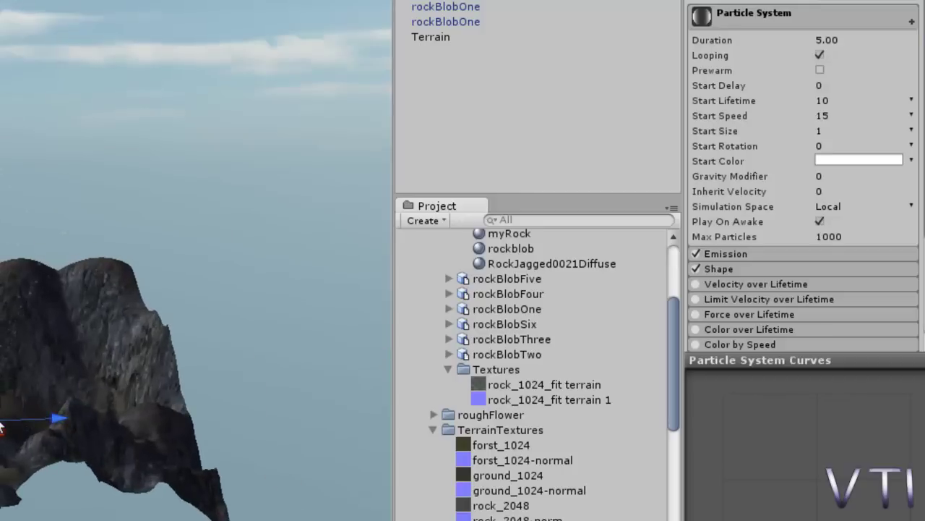
scroll(3, 405, "up", 2)
scroll(3, 384, "up", 2)
scroll(4, 384, "up", 2)
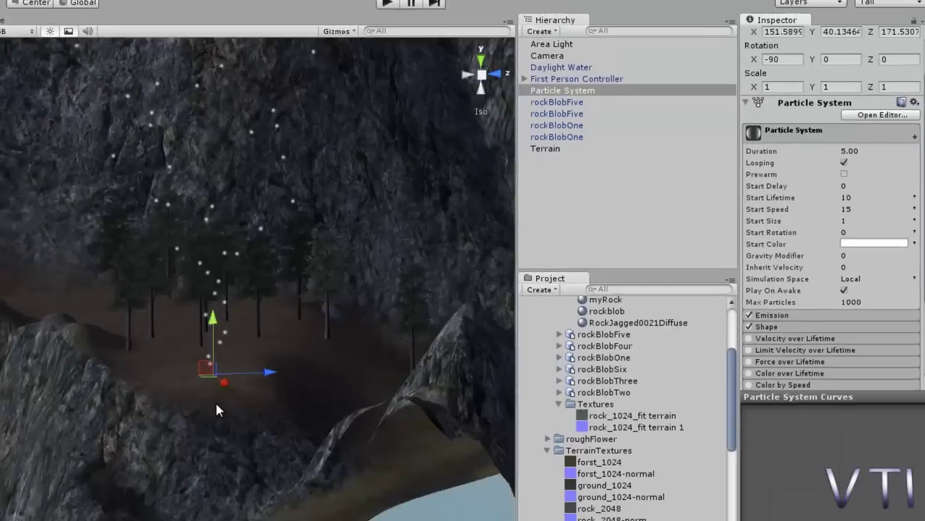
scroll(217, 405, "up", 2)
scroll(256, 405, "up", 1)
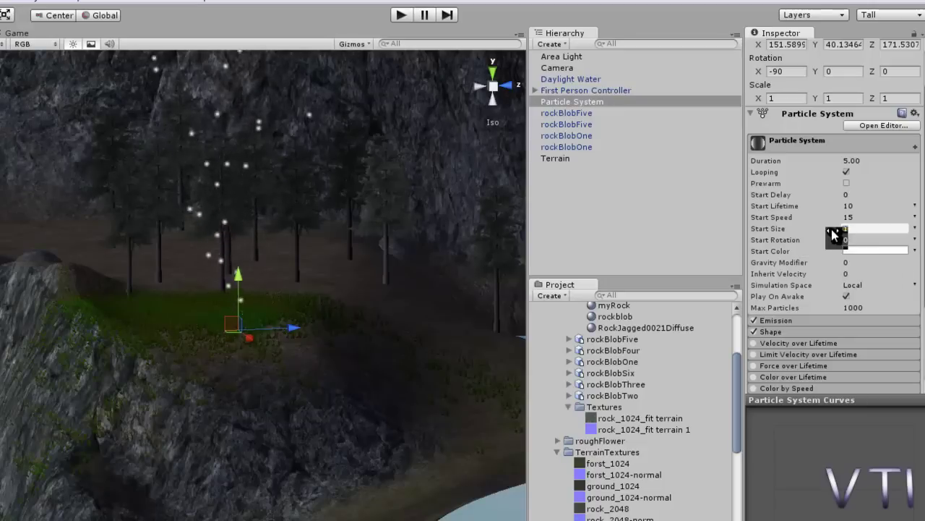
type("00")
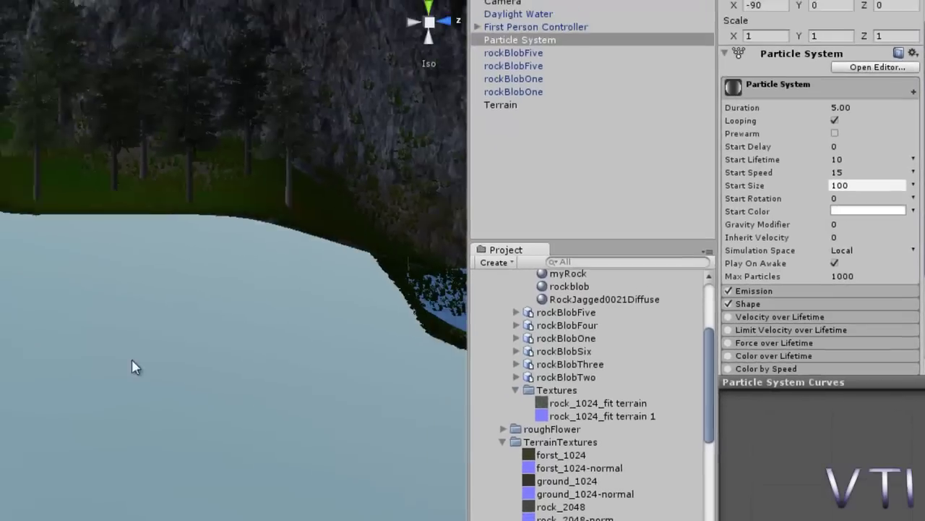
key("f")
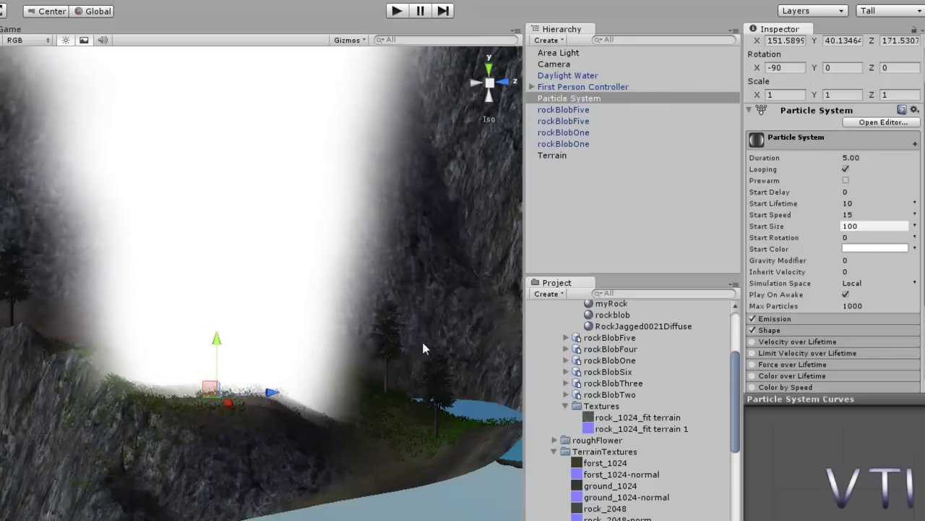
Step: Enter Start Rotation 20 and Inherit Velocity 10 for the particles
left_click(844, 239)
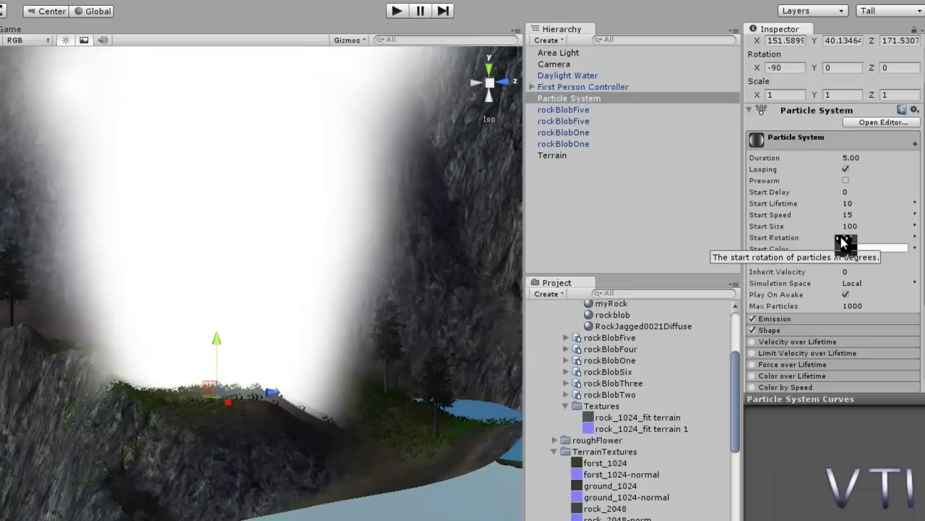
type("20")
key("Return")
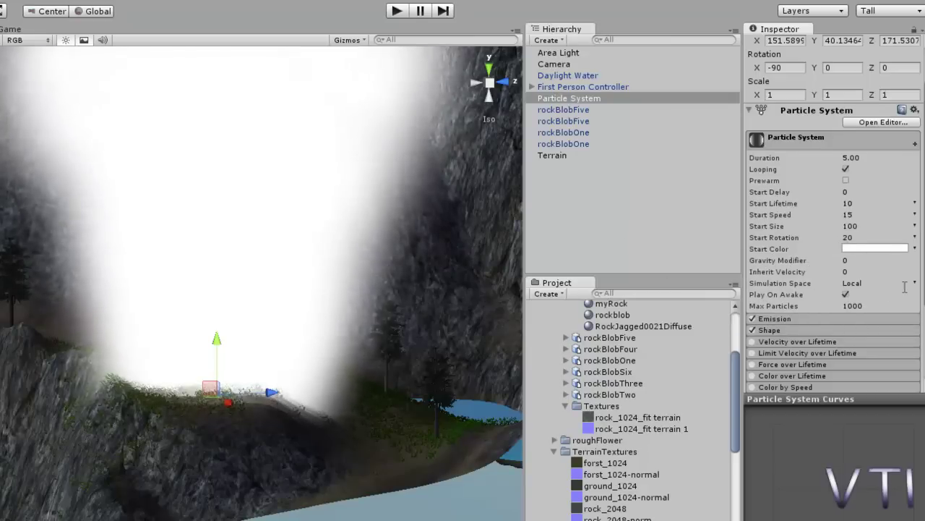
left_click(844, 272)
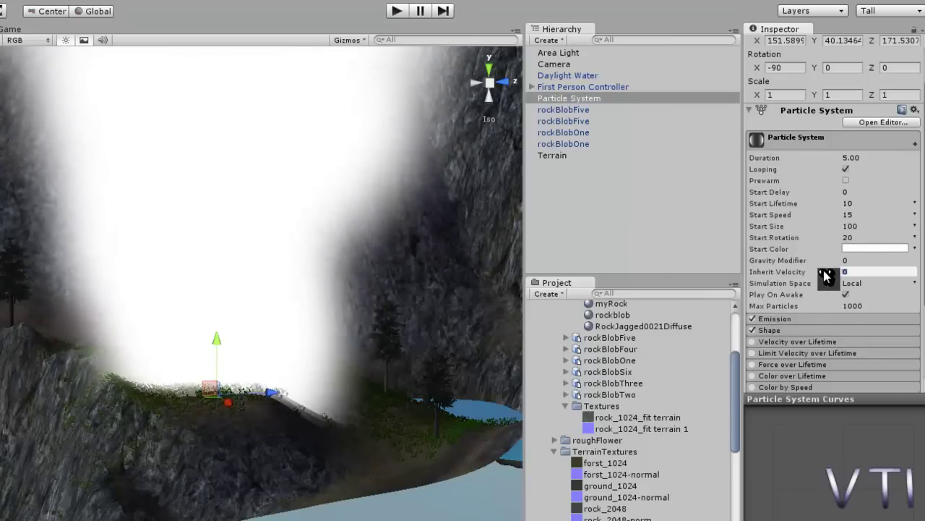
type("1")
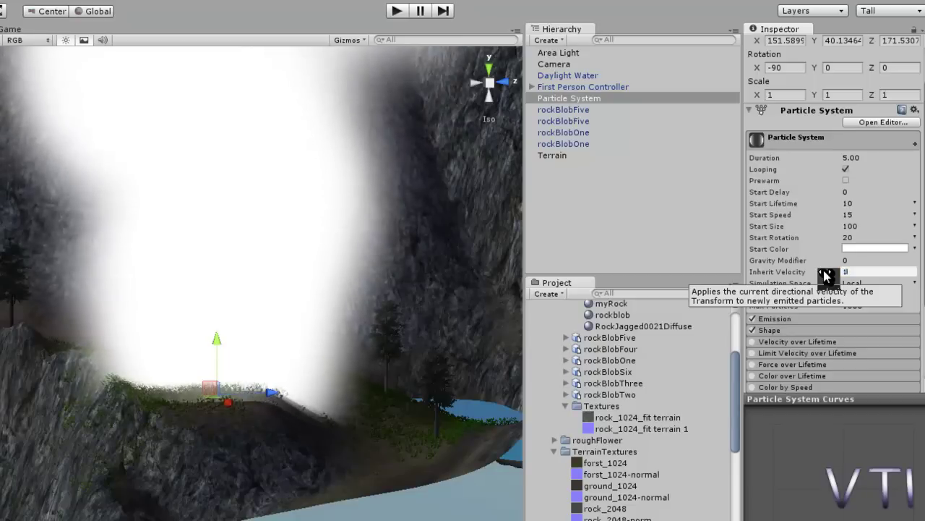
type("0")
key("Return")
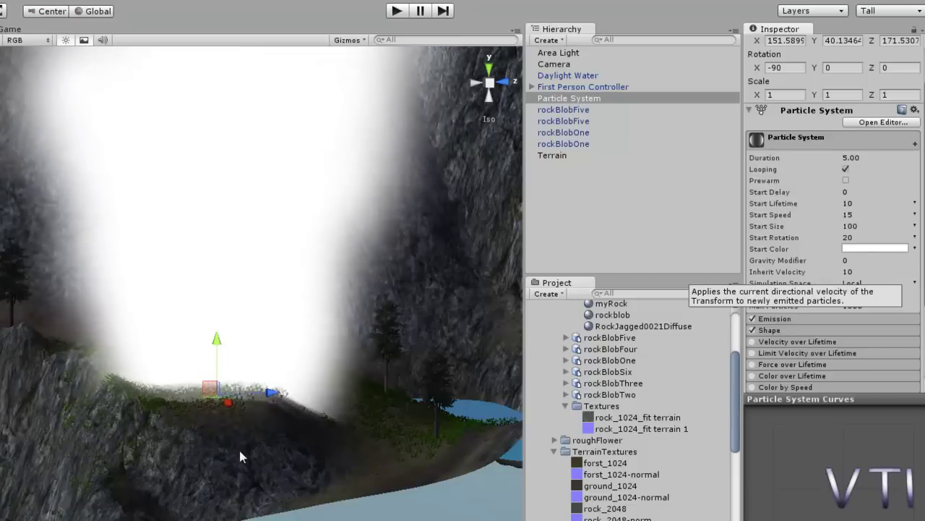
mouse_move(208, 441)
middle_mouse_down()
mouse_move(201, 467)
mouse_move(197, 459)
middle_mouse_up()
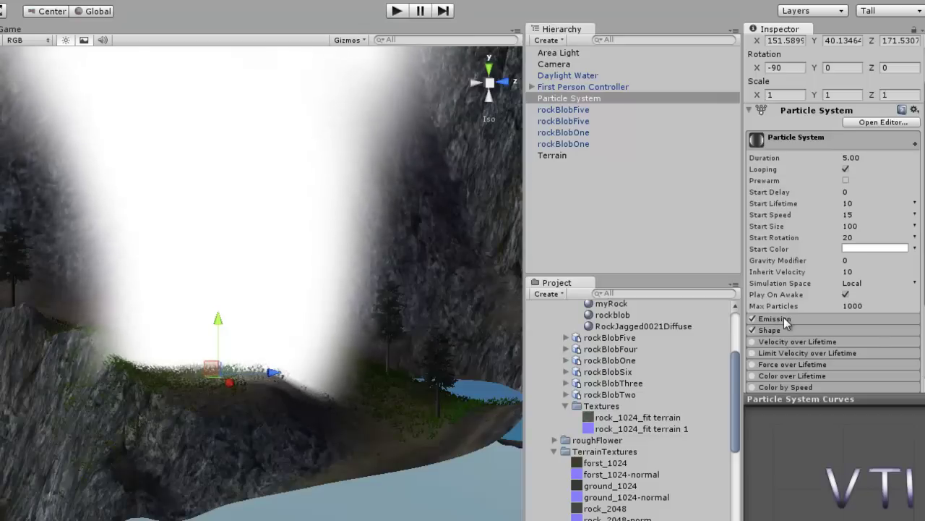
Step: Toggle the Emission module off and on twice to compare the effect
left_click(752, 319)
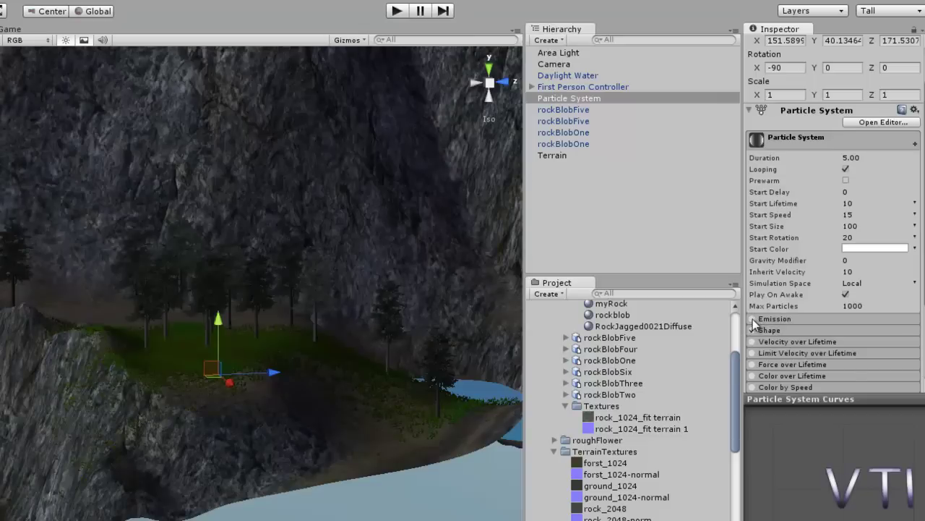
left_click(753, 319)
left_click(753, 319)
left_click(753, 319)
Step: Expand Emission and change its Rate from 10 to 50
left_click(787, 321)
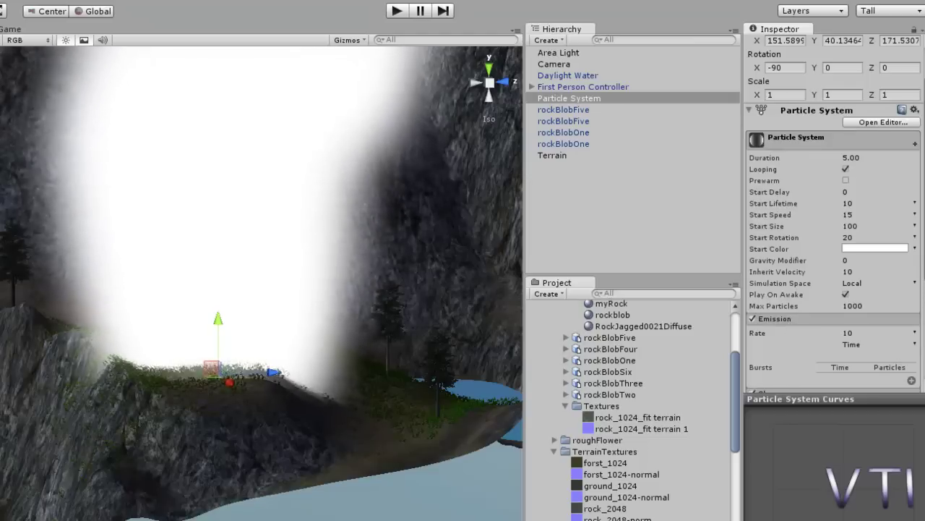
scroll(924, 271, "down", 2)
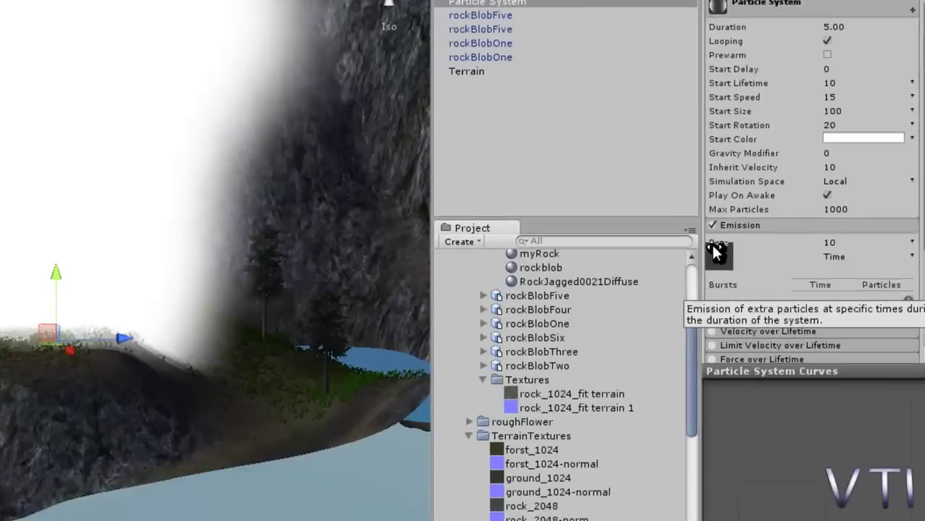
mouse_move(756, 294)
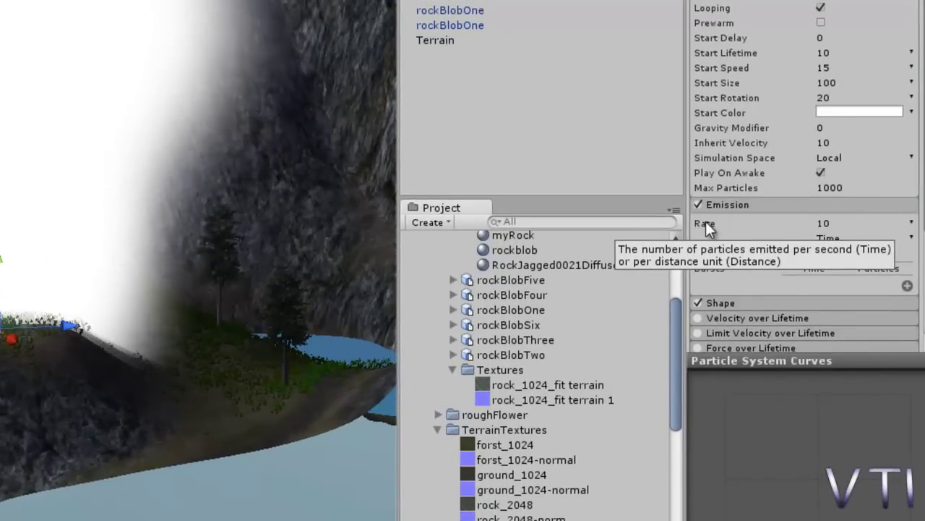
mouse_move(712, 226)
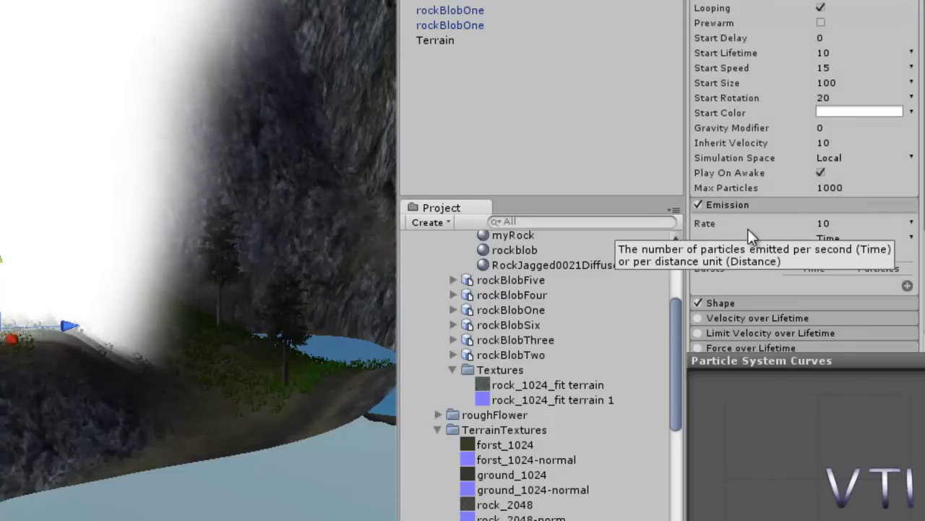
mouse_move(835, 209)
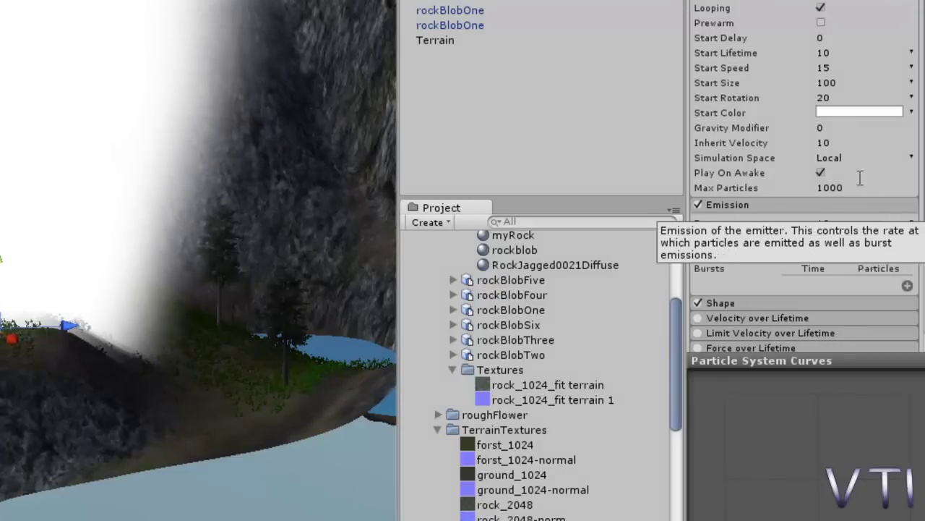
left_click(833, 223)
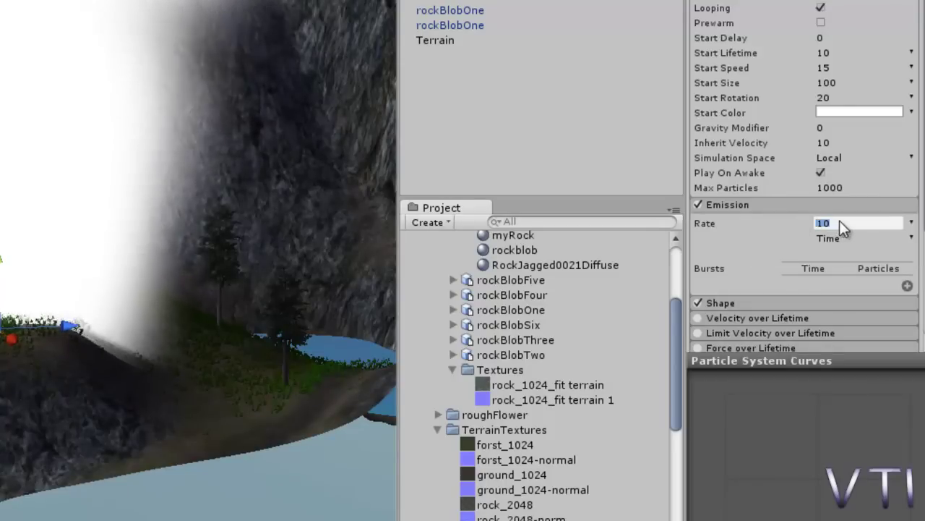
type("50")
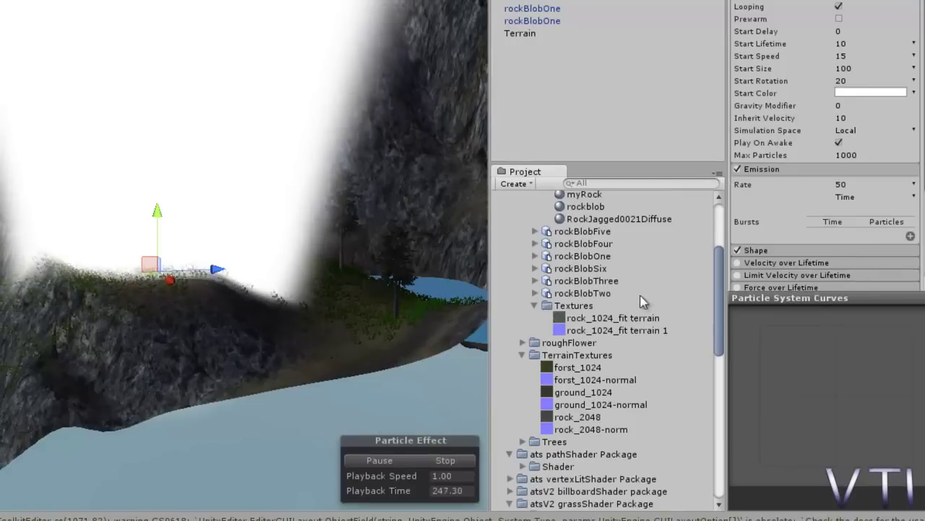
Step: Expand Shape, try HemiSphere and Box, then return to Cone with Angle 25, Radius 1
left_click(768, 250)
scroll(779, 249, "down", 3)
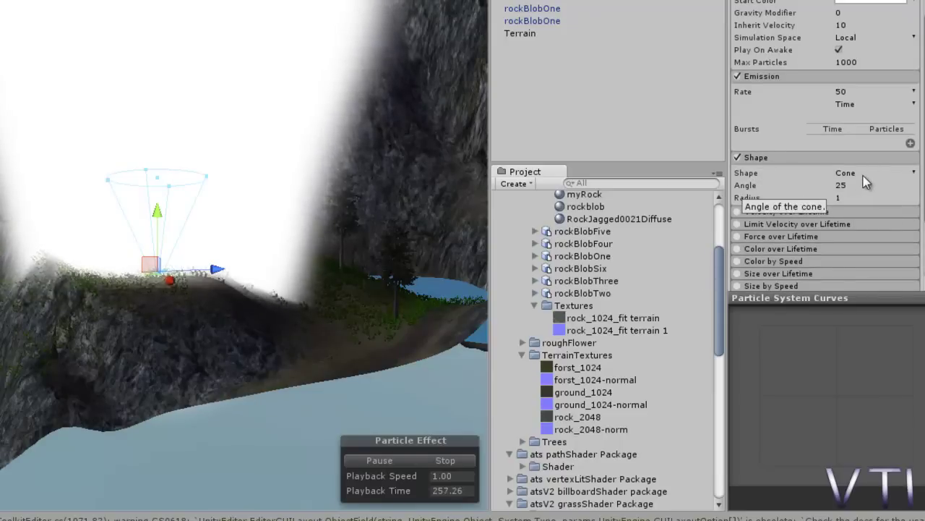
left_click(914, 174)
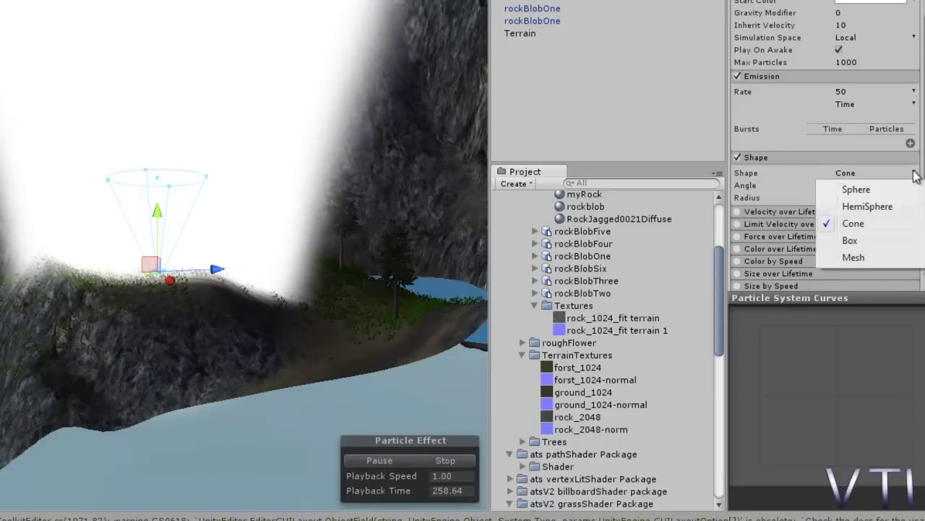
left_click(867, 206)
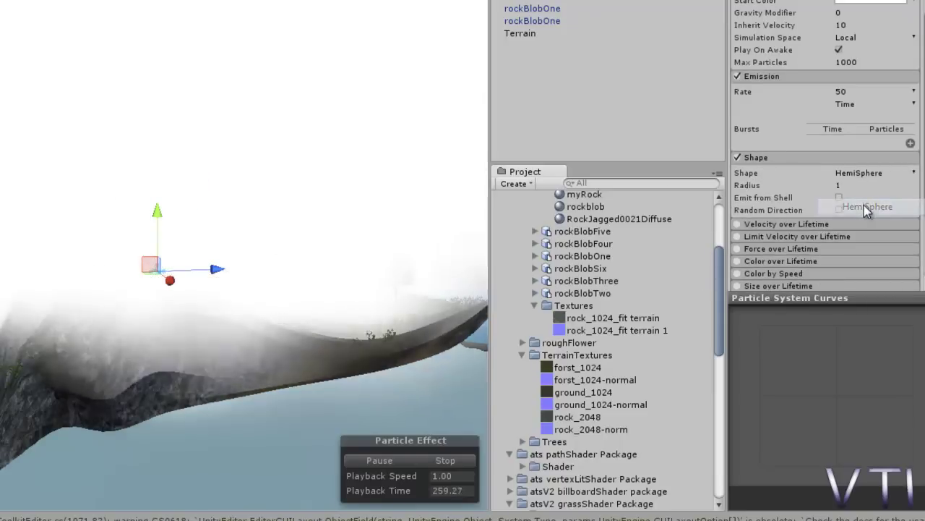
left_click(915, 174)
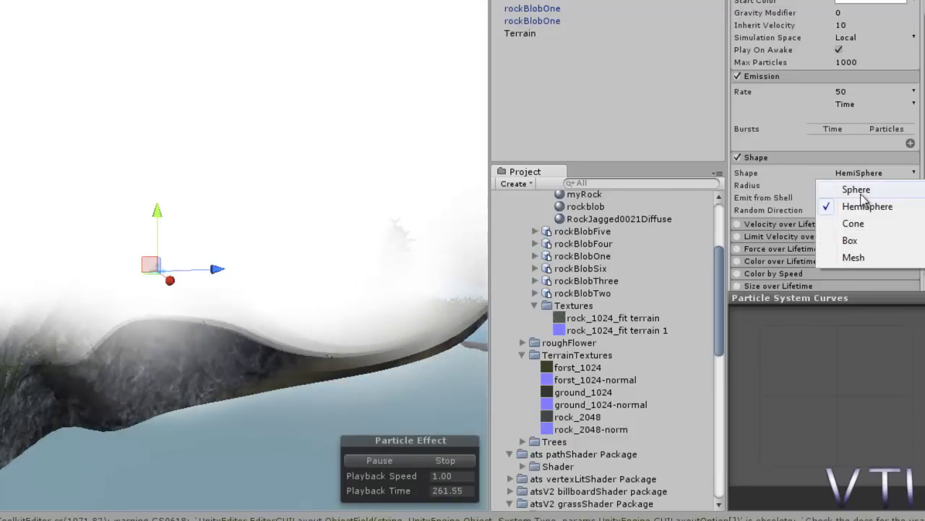
left_click(853, 241)
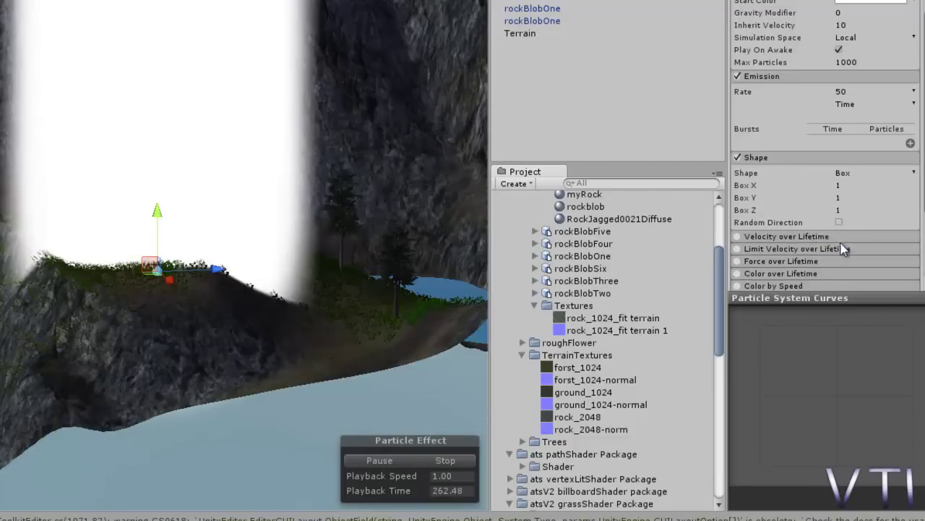
left_click(915, 174)
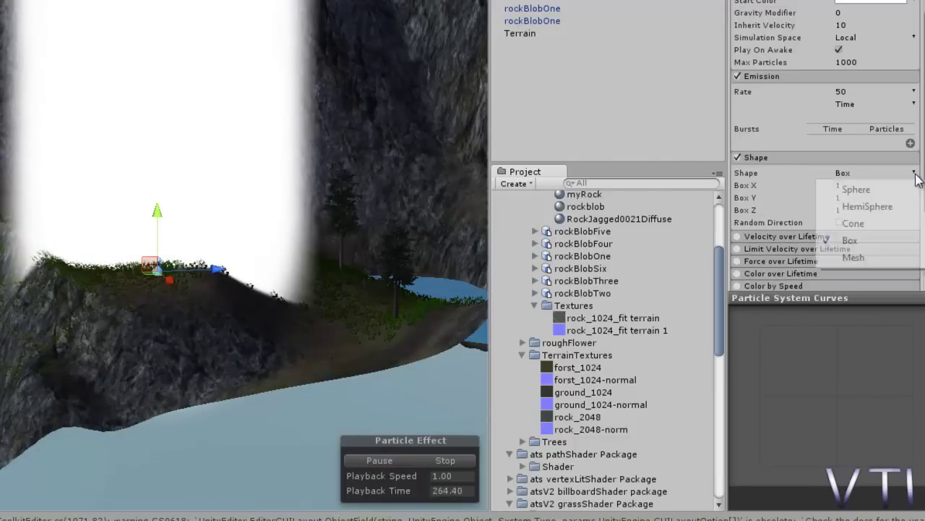
left_click(857, 225)
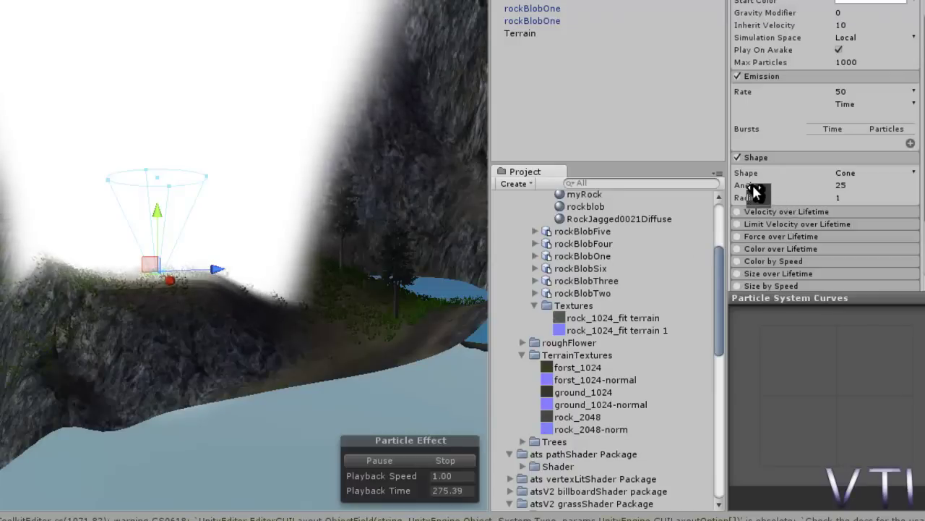
Step: Drag the cone's Angle to 10.8 and Radius to 3.7, then recentre the view
mouse_move(757, 190)
left_mouse_down()
mouse_move(740, 189)
mouse_move(774, 210)
mouse_move(791, 236)
left_mouse_up()
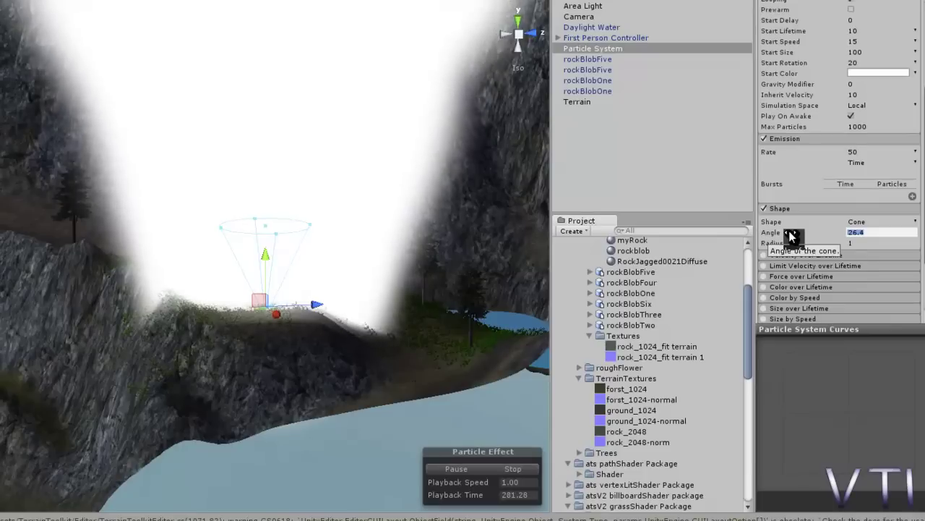
mouse_move(788, 244)
left_mouse_down()
mouse_move(858, 247)
mouse_move(793, 245)
left_mouse_up()
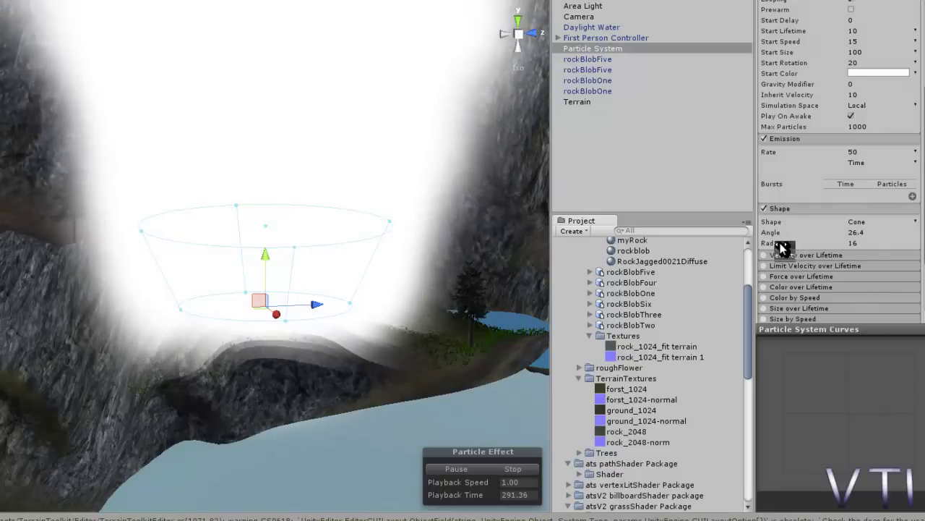
mouse_move(779, 246)
left_mouse_down()
mouse_move(662, 224)
mouse_move(773, 250)
mouse_move(663, 234)
left_mouse_up()
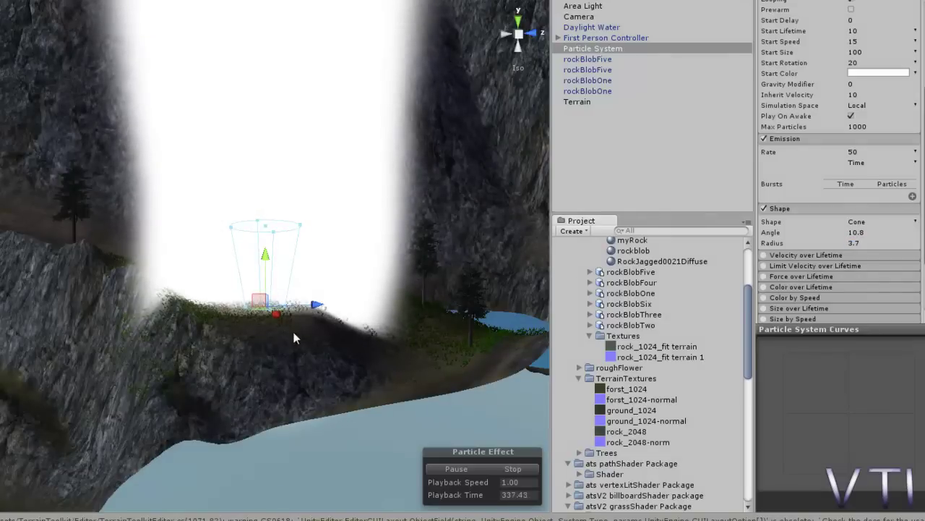
middle_click_drag(290, 345, 306, 360)
mouse_move(306, 359)
left_mouse_down("alt")
mouse_move(298, 305)
mouse_move(319, 313)
left_mouse_up("alt")
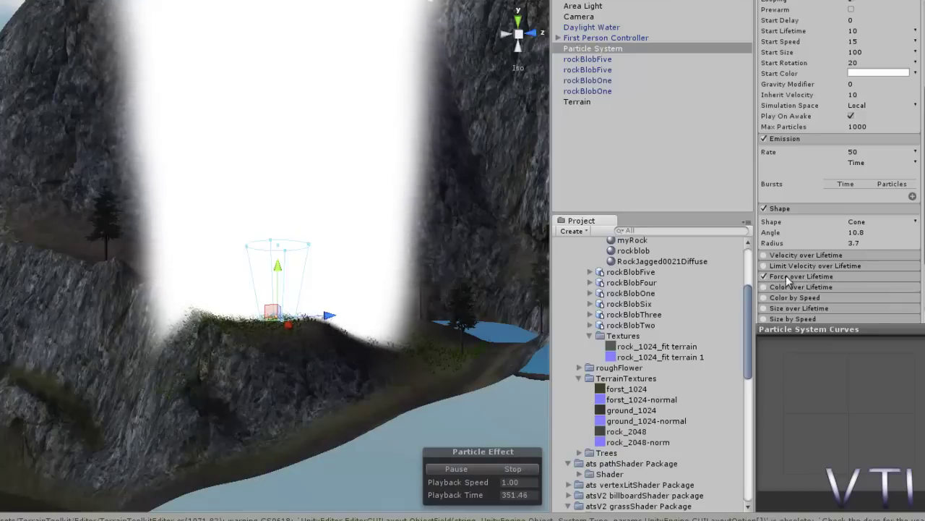
Step: Enable Force over Lifetime with X 0, Y -2 and Z 2, bending the fog column
left_click(804, 275)
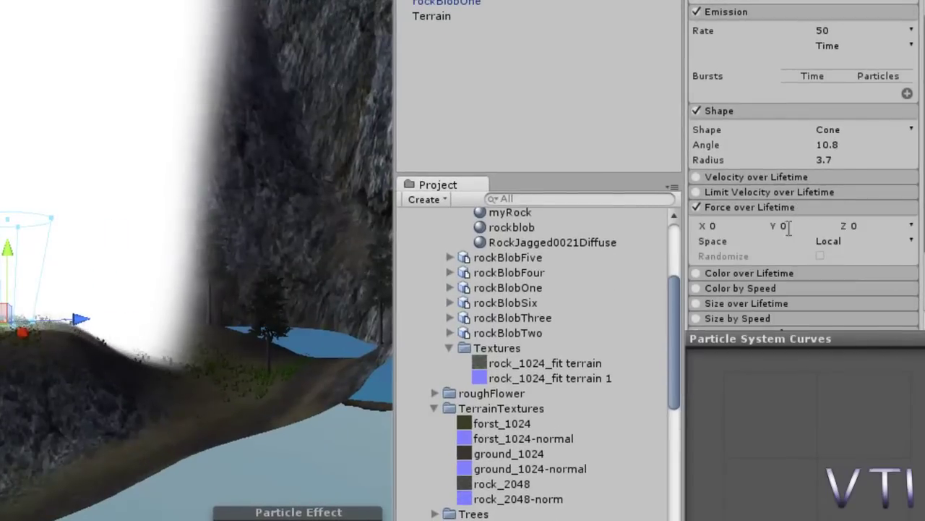
left_click(777, 227)
type("-")
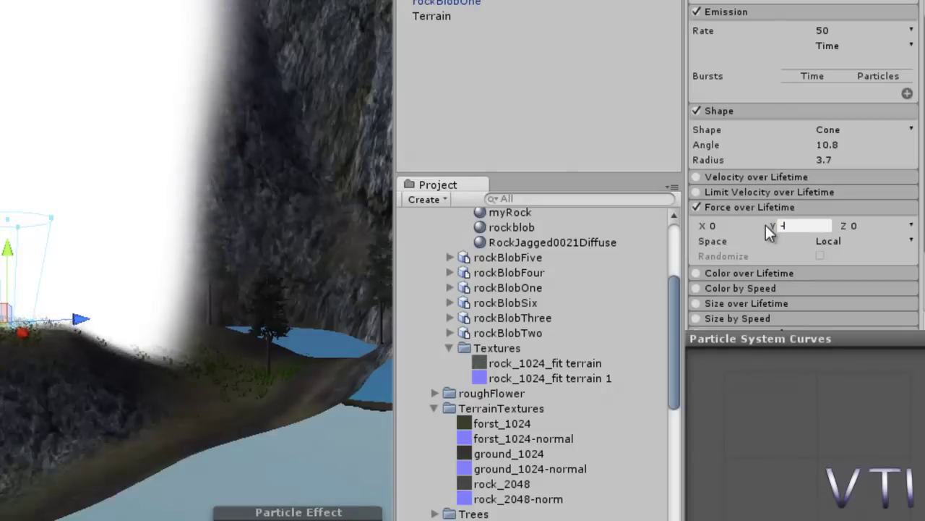
type("2")
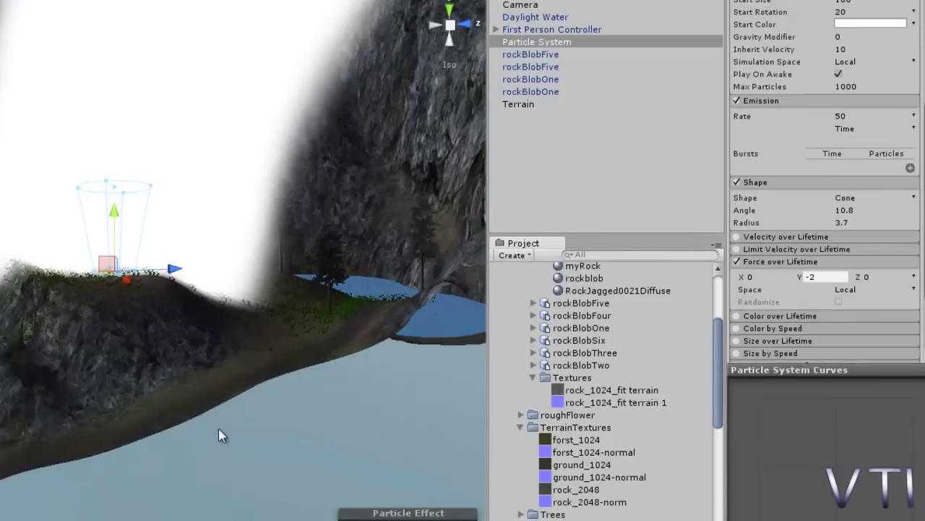
middle_click_drag(220, 435, 205, 385)
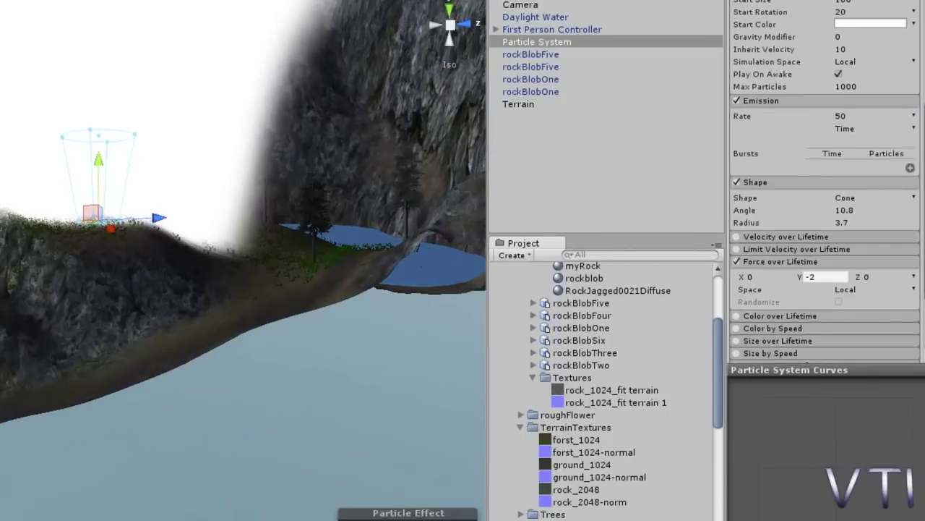
right_click_drag(130, 278, 89, 179)
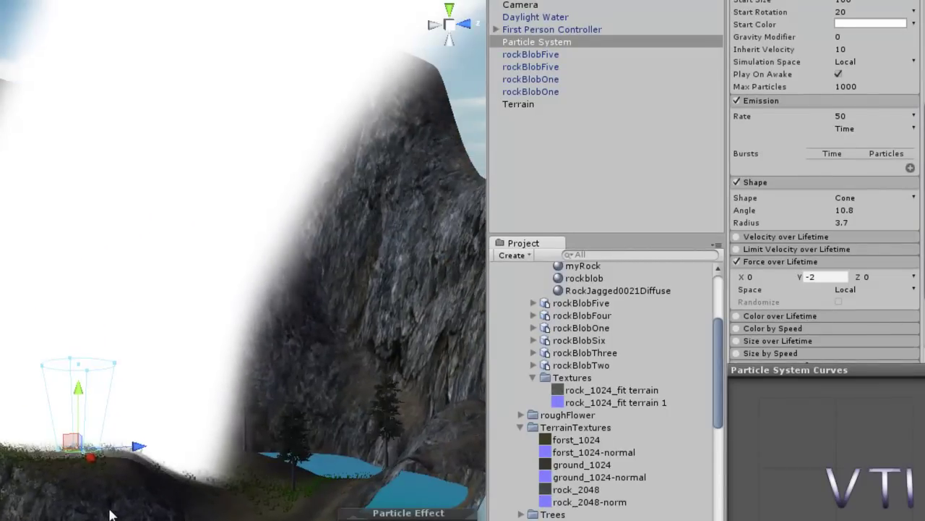
left_click(872, 276)
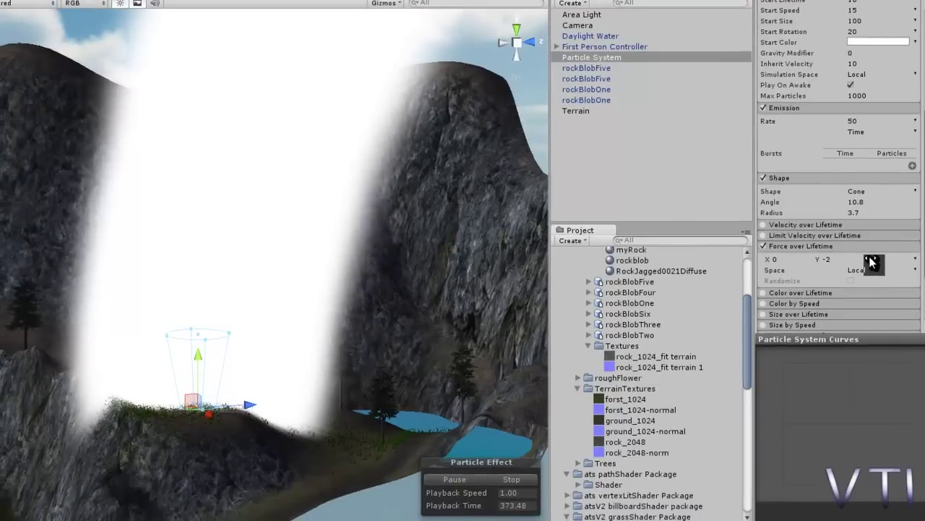
type("2")
mouse_move(295, 320)
middle_mouse_down()
mouse_move(304, 246)
mouse_move(292, 424)
mouse_move(295, 306)
mouse_move(212, 342)
middle_mouse_up()
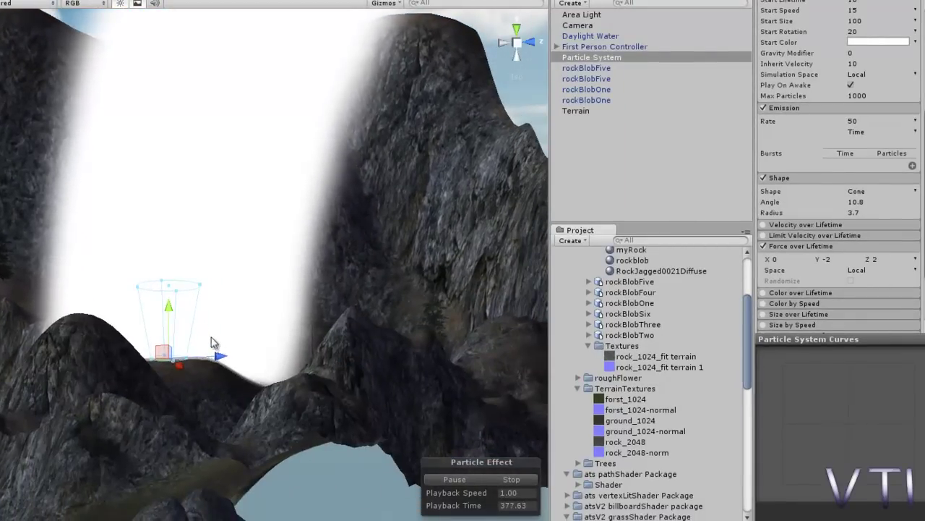
middle_click_drag(194, 387, 278, 404)
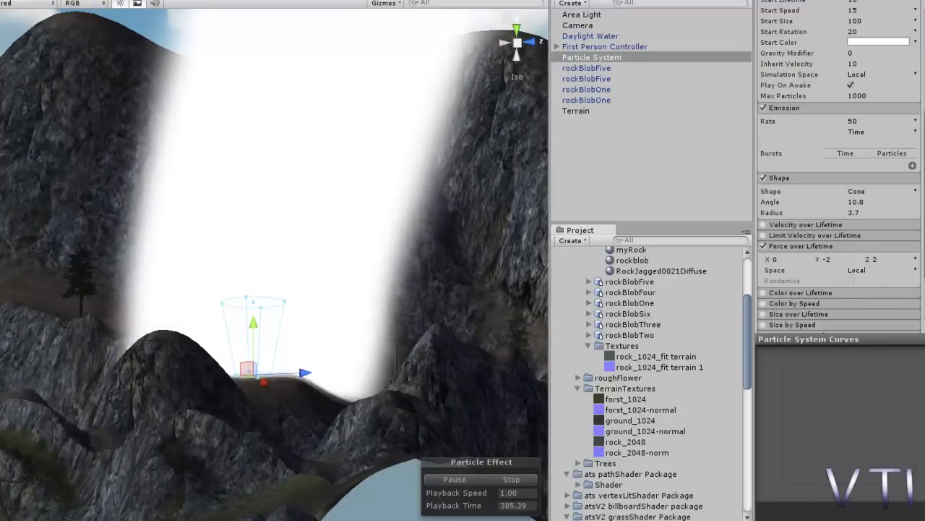
scroll(838, 166, "down", 3)
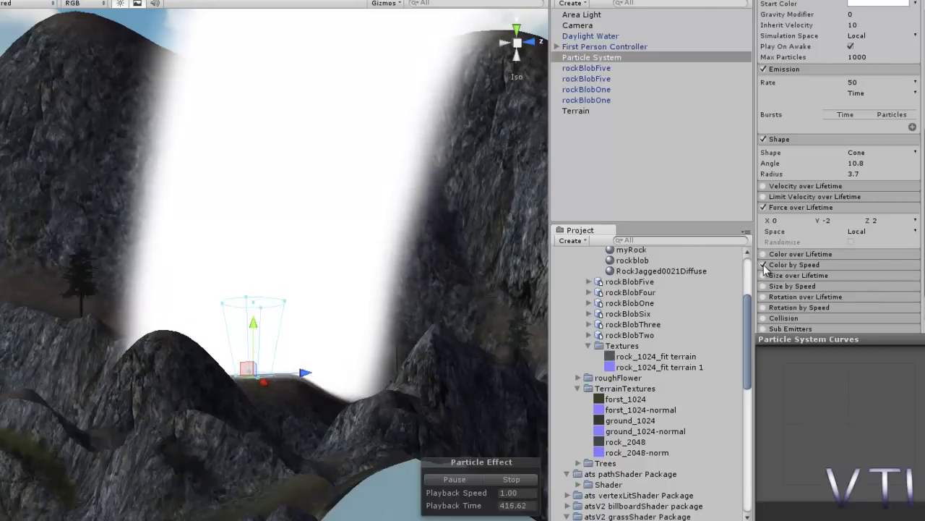
Step: Enable Color by Speed, keep its colour mode, and open its white gradient
left_click(786, 264)
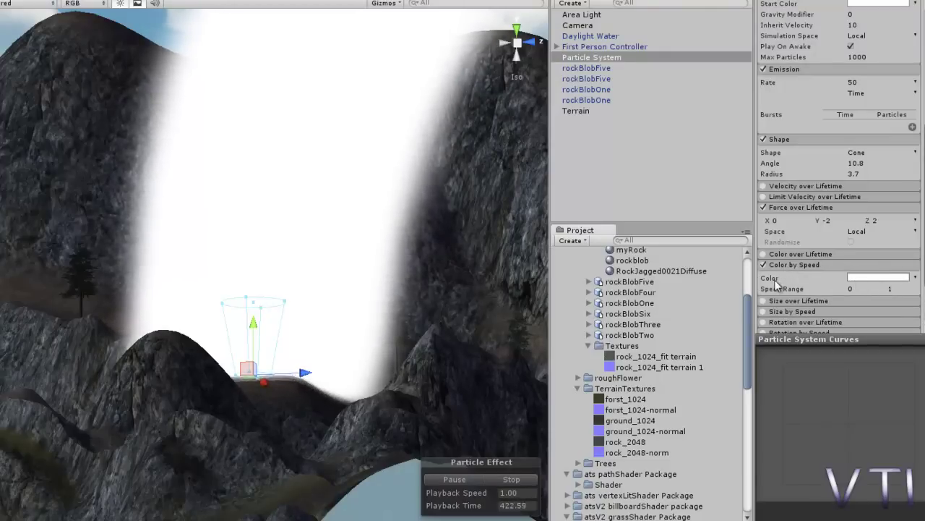
left_click(916, 278)
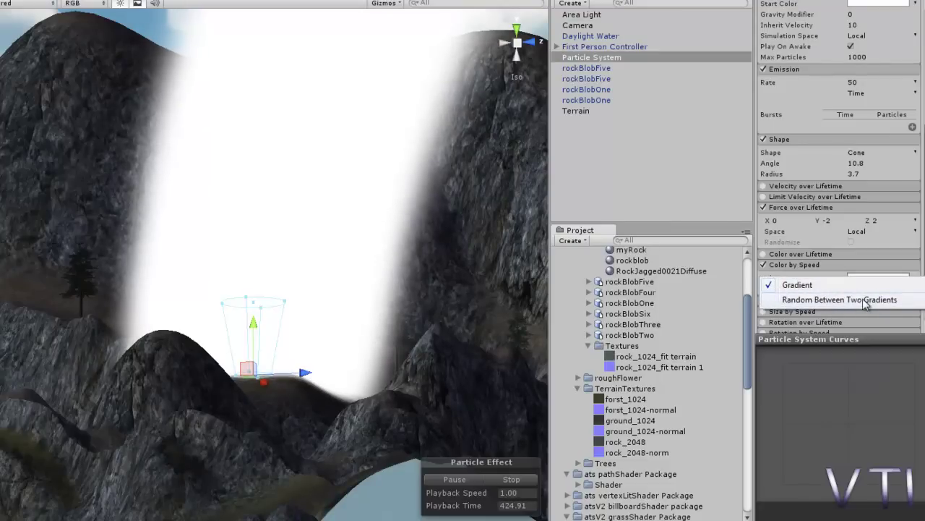
left_click(707, 78)
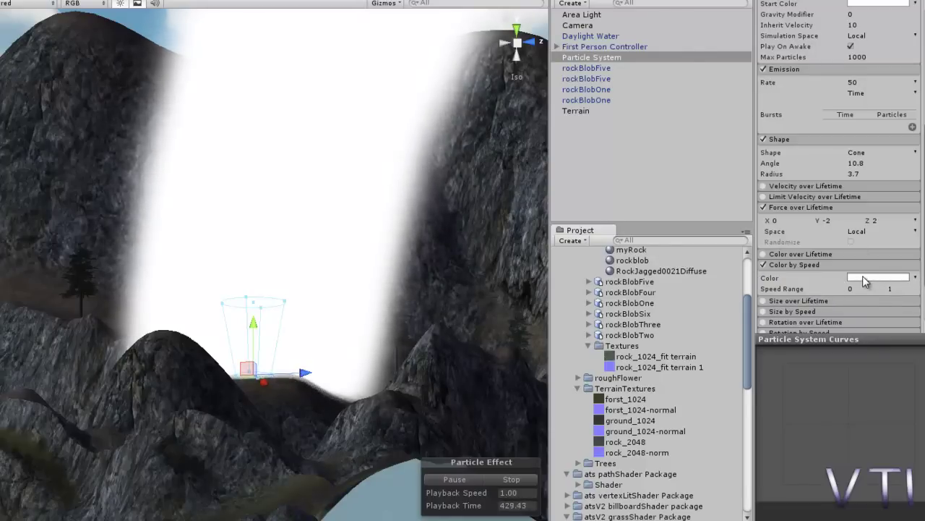
left_click(865, 278)
Step: Move the Gradient Editor over the scene and set the gradient's start key to orange
mouse_move(124, 1)
left_mouse_down()
mouse_move(500, 195)
mouse_move(514, 193)
left_mouse_up()
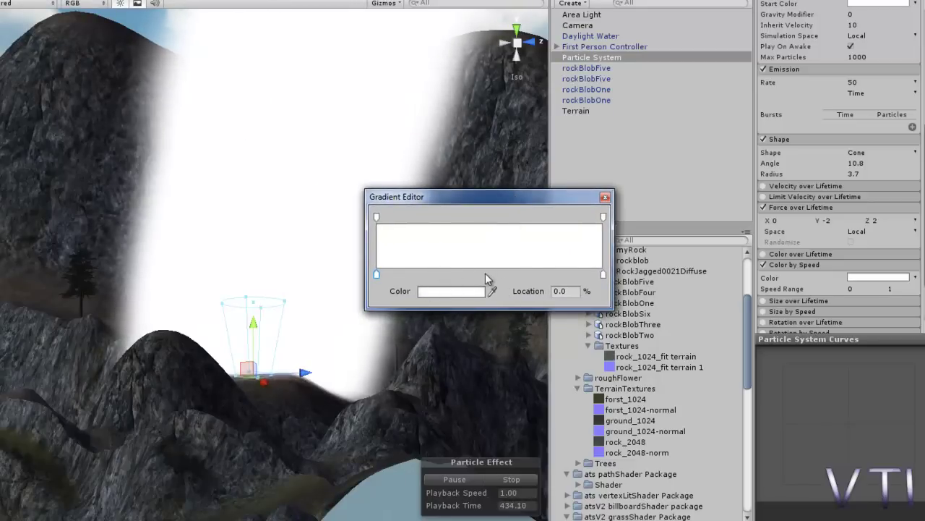
left_click_drag(477, 196, 496, 195)
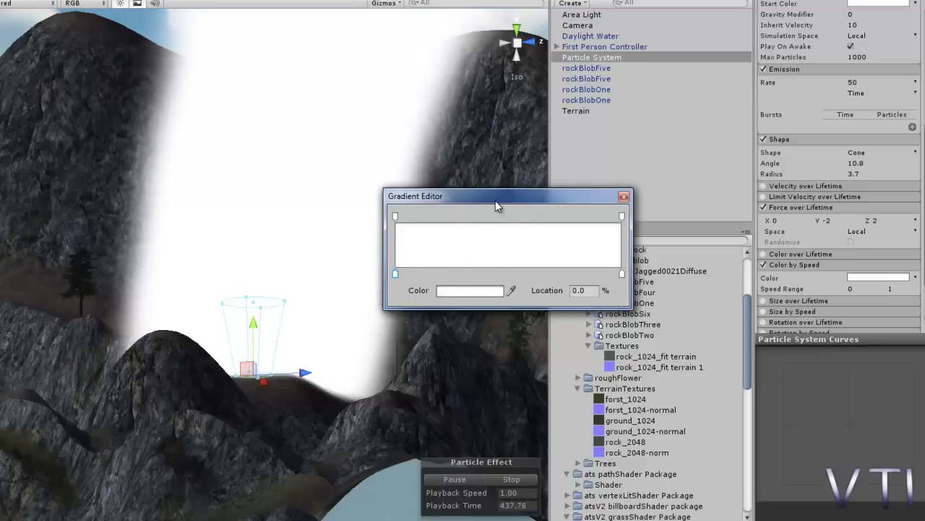
left_click_drag(504, 199, 531, 194)
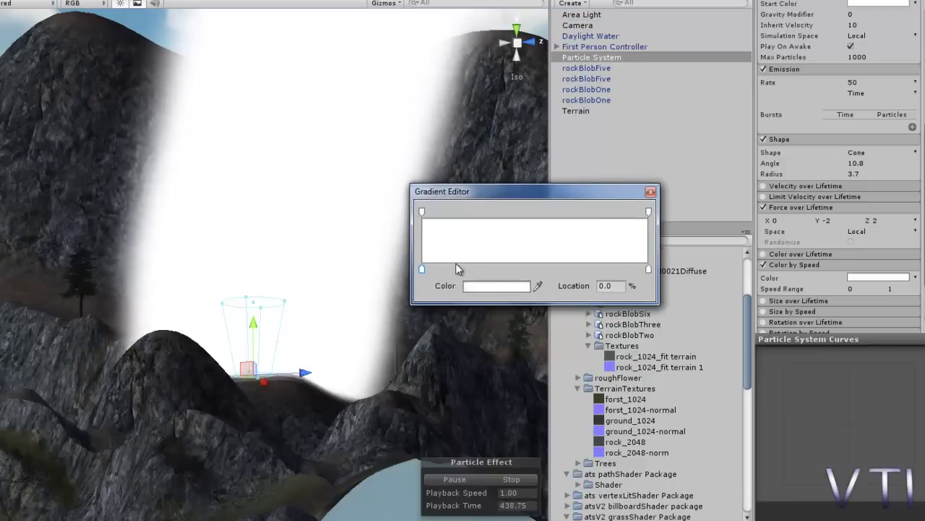
left_click(512, 269)
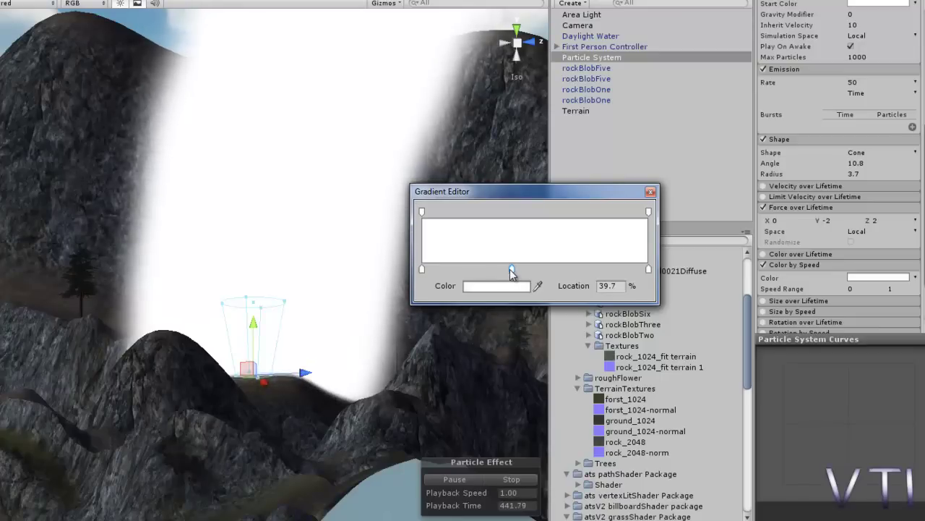
left_click_drag(511, 269, 456, 314)
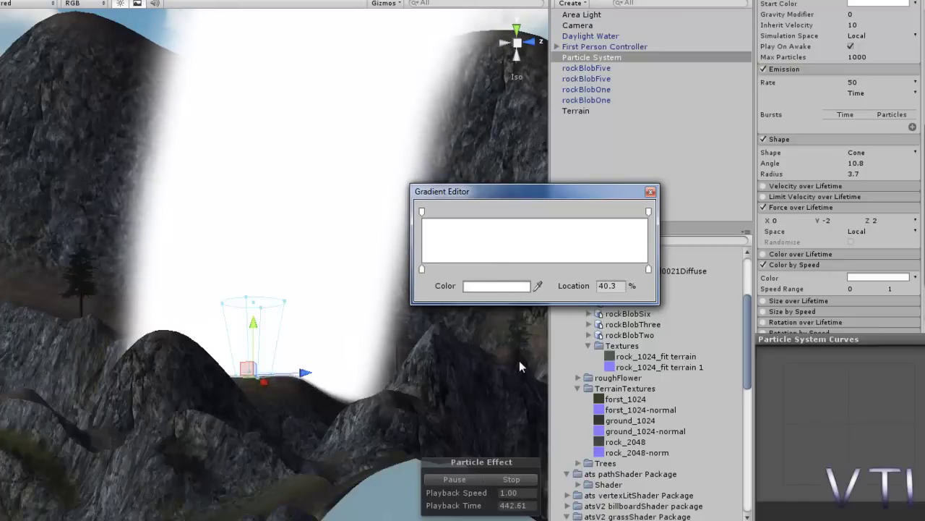
left_click(421, 271)
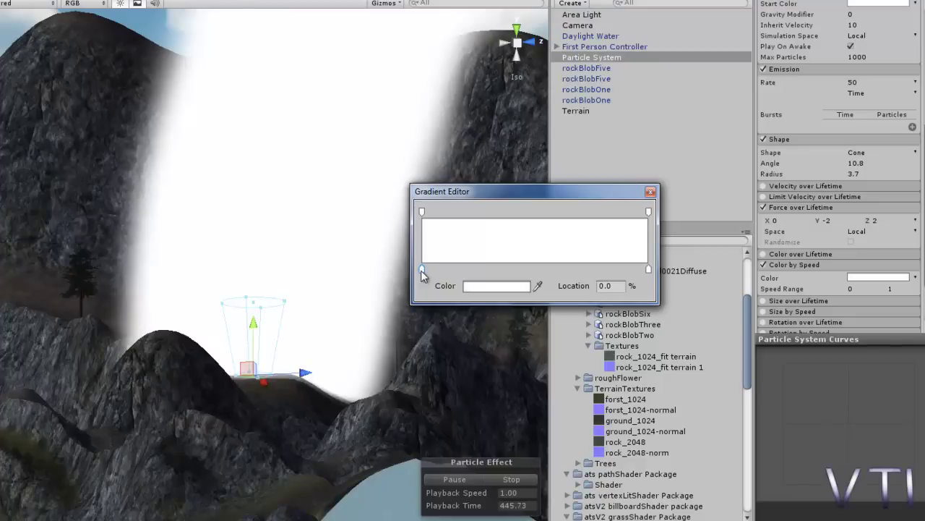
left_click(490, 290)
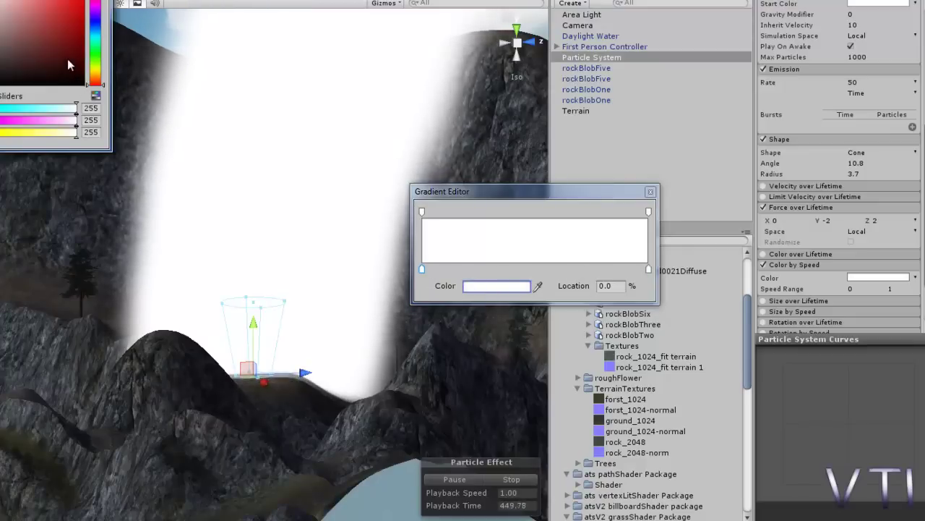
mouse_move(96, 72)
left_mouse_down()
mouse_move(98, 80)
mouse_move(66, 21)
left_mouse_up()
left_click(117, 92)
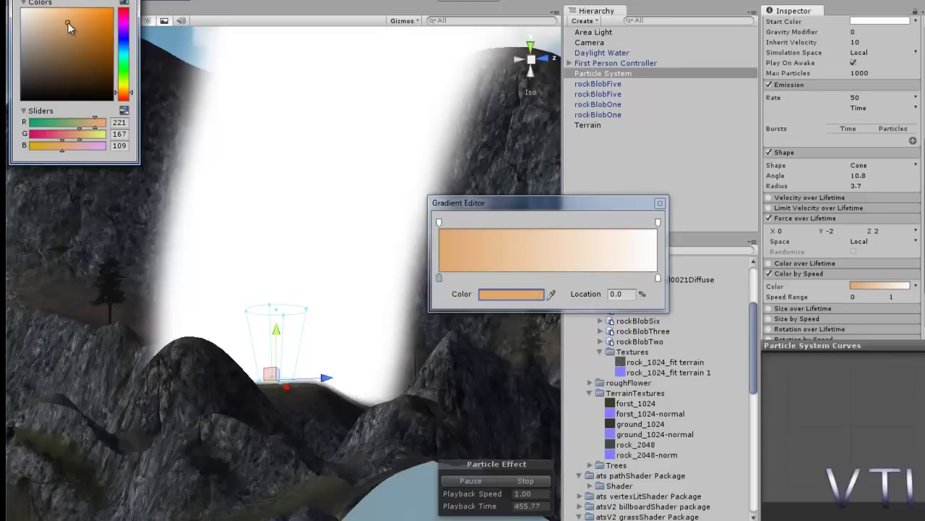
Step: Set the gradient's end key to grey and close the Gradient Editor
left_click(658, 280)
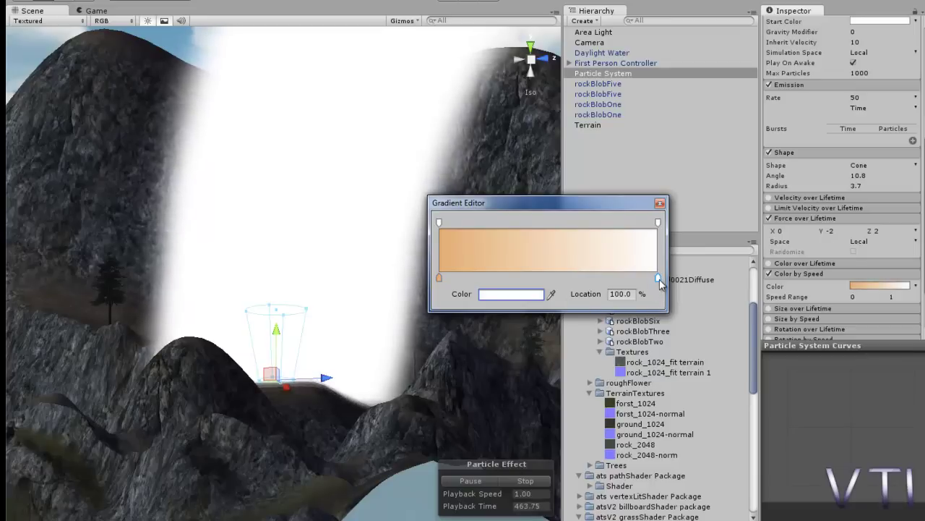
left_click(534, 293)
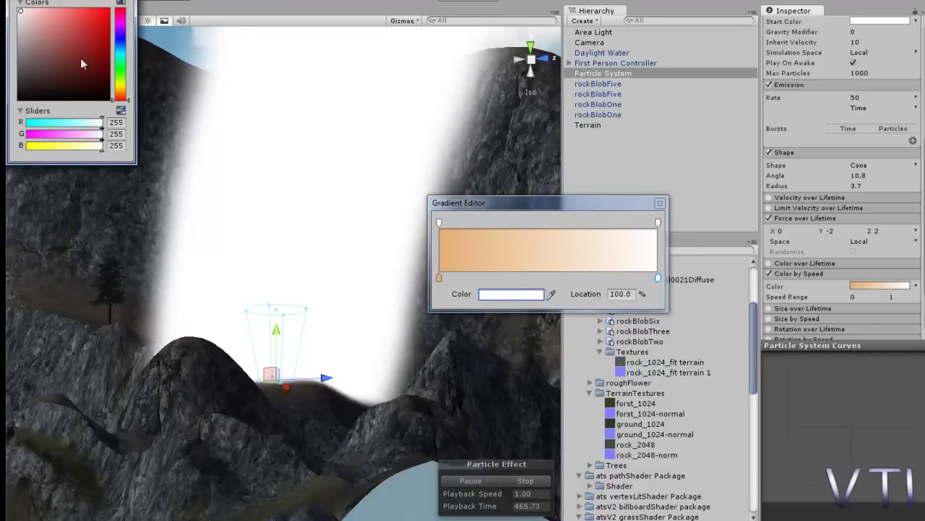
left_click_drag(19, 39, 20, 44)
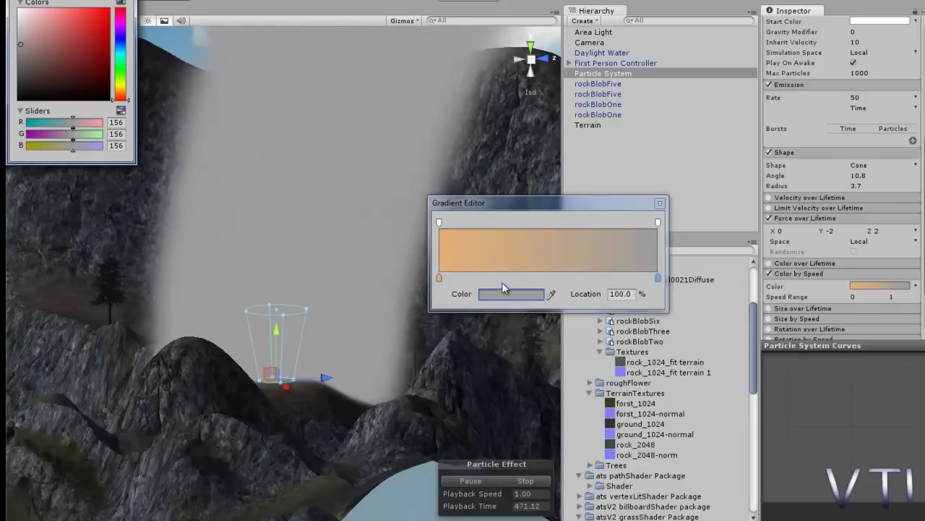
left_click(541, 276)
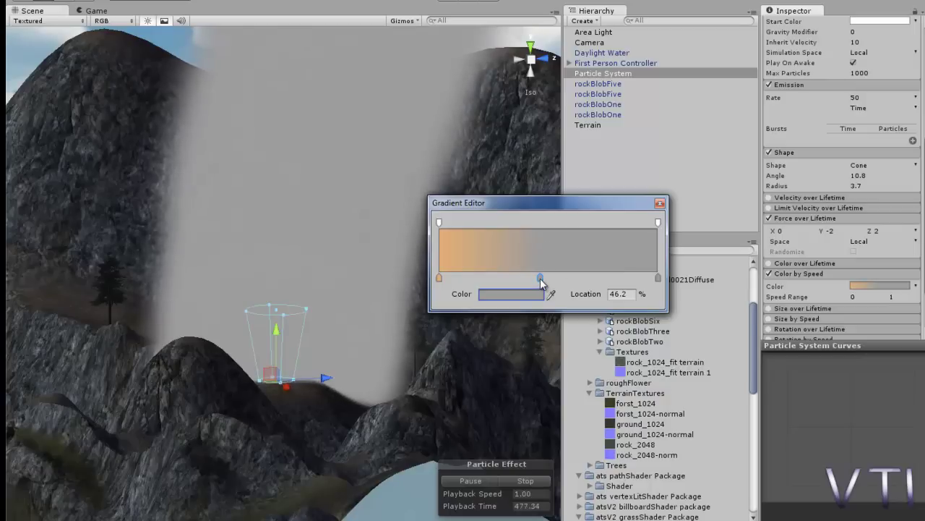
left_click_drag(540, 277, 545, 278)
left_click_drag(562, 312, 537, 366)
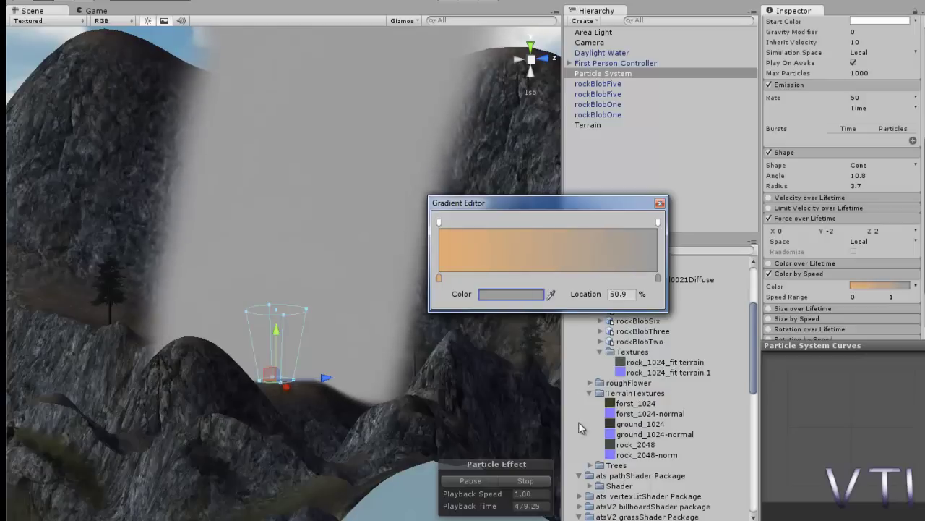
left_click(660, 203)
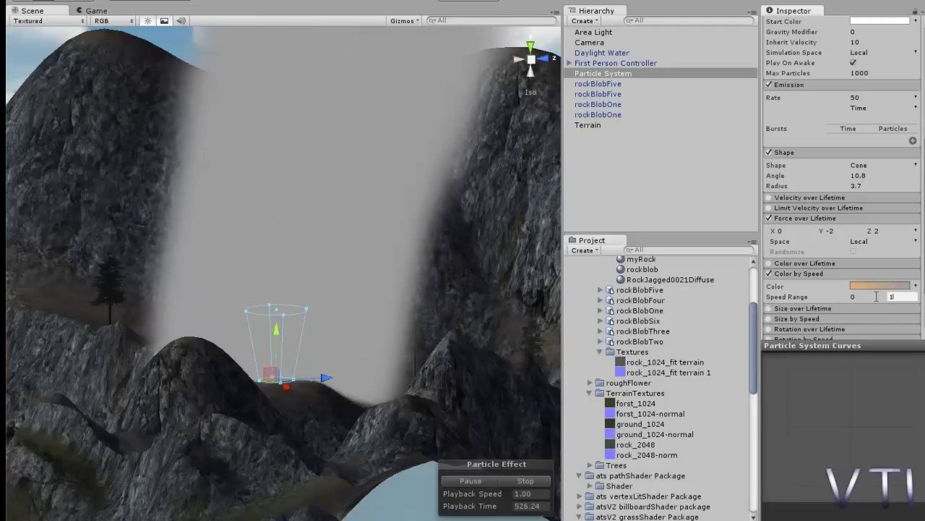
Step: Set the Color by Speed Speed Range maximum to 30, then scroll down to the Renderer module
key("Return")
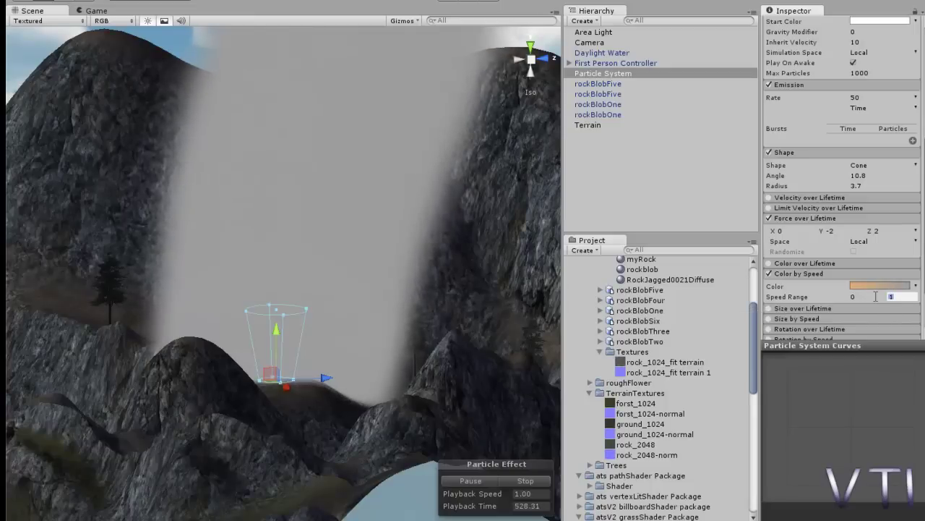
type("30")
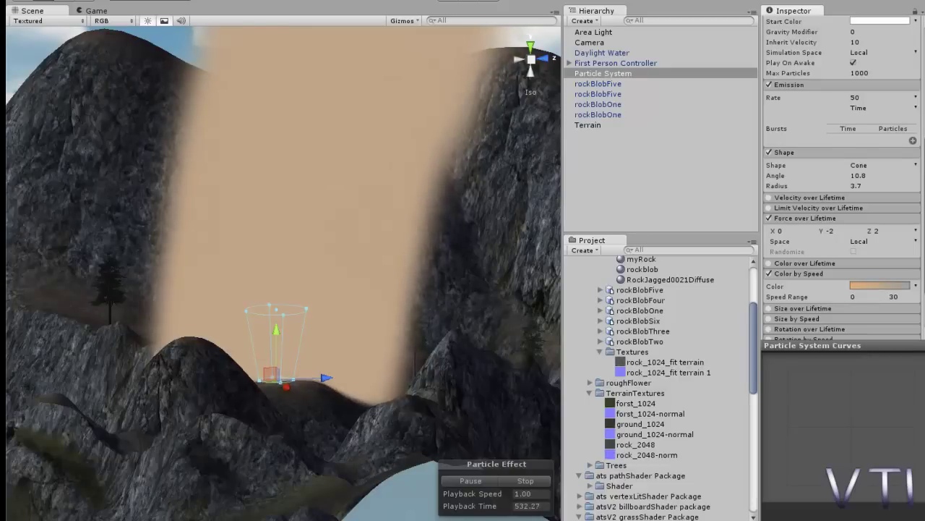
scroll(842, 181, "down", 3)
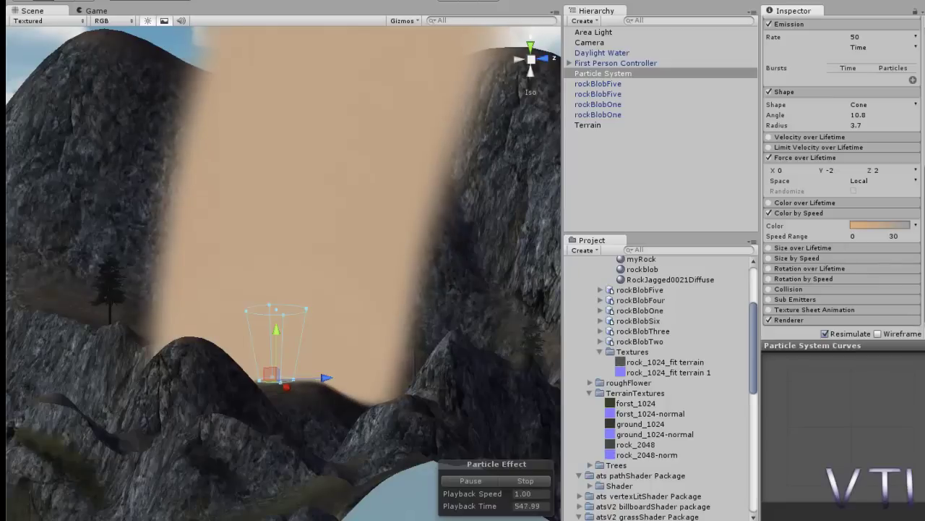
scroll(912, 332, "down", 1)
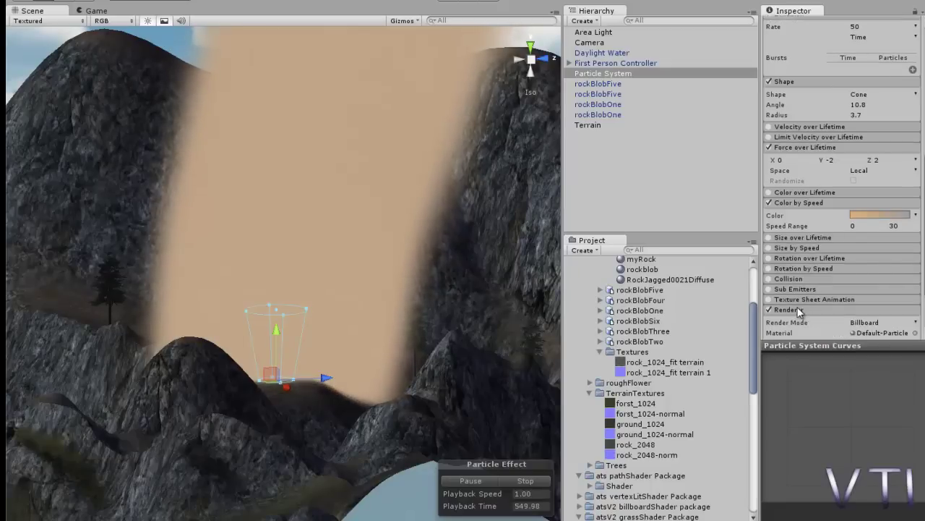
scroll(842, 217, "down", 3)
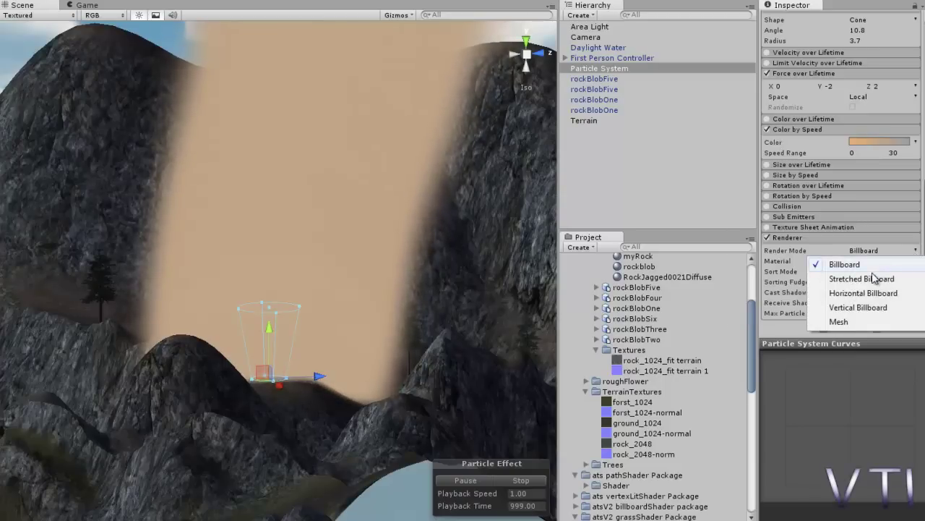
Step: Render the particles as Vertical Billboards using Dust Material 1
left_click(866, 309)
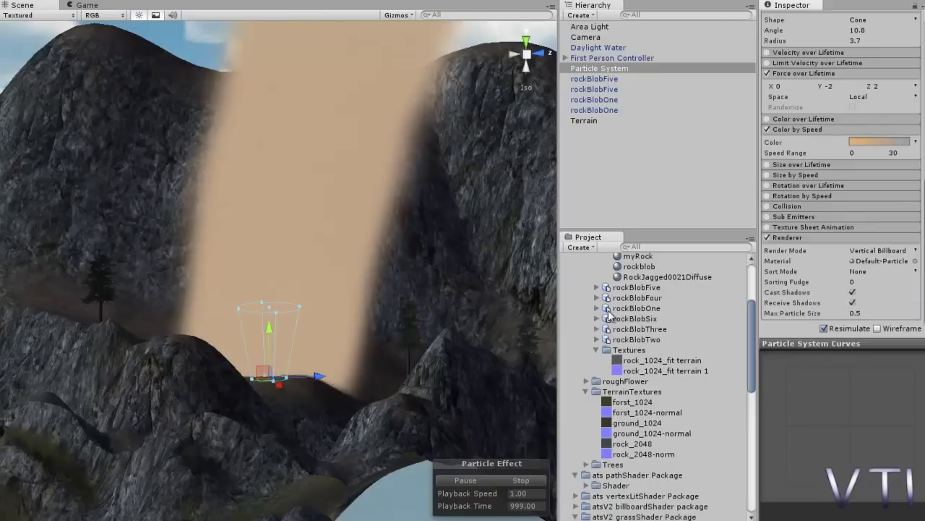
left_click(915, 262)
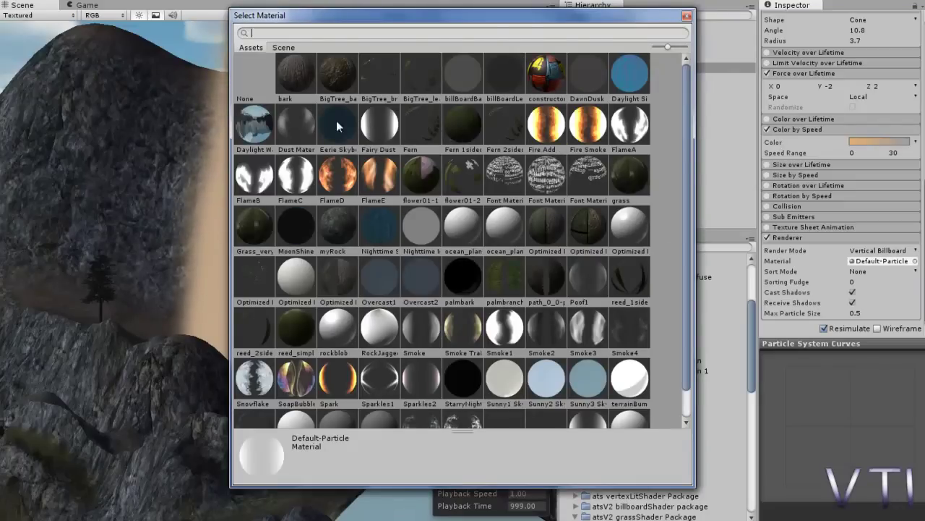
left_click(294, 126)
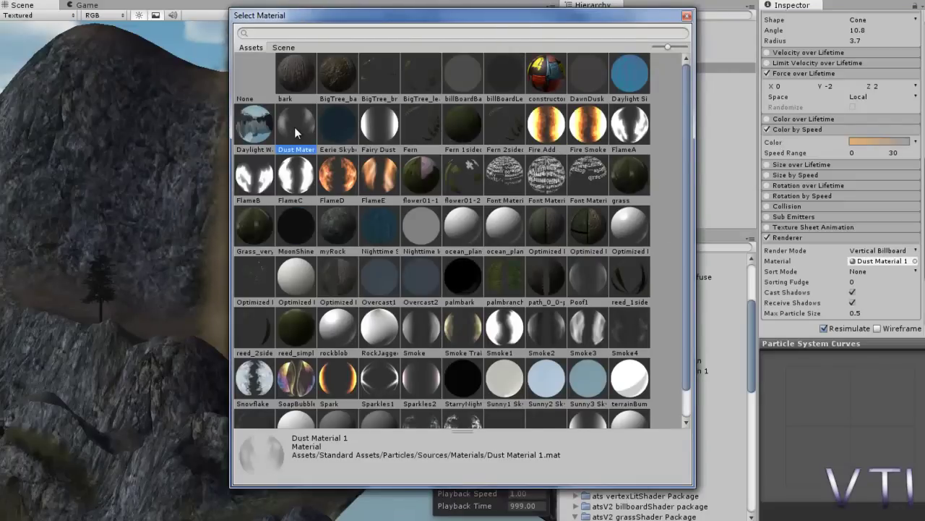
double_click(295, 126)
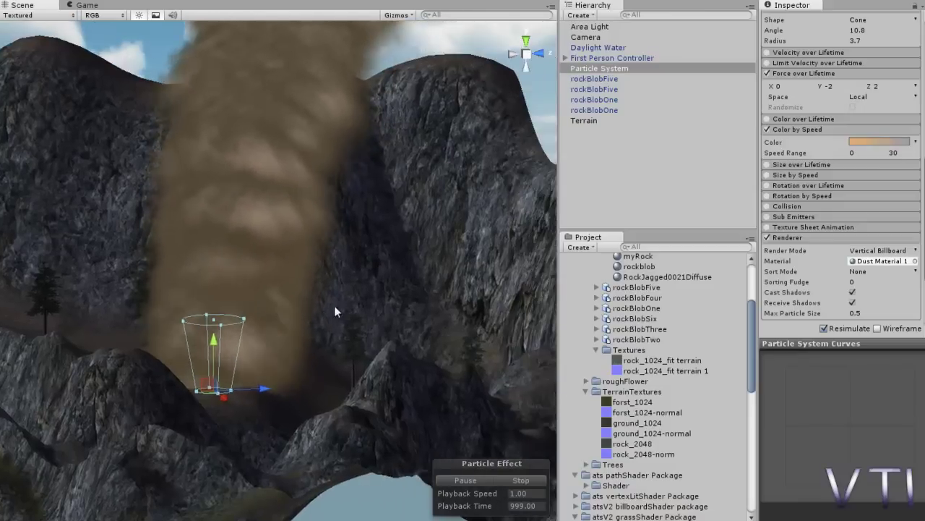
Step: Reframe the brown dust column in the Scene view and reopen the Color by Speed gradient
mouse_move(398, 295)
left_mouse_down("alt")
mouse_move(314, 307)
mouse_move(401, 319)
mouse_move(352, 204)
left_mouse_up("alt")
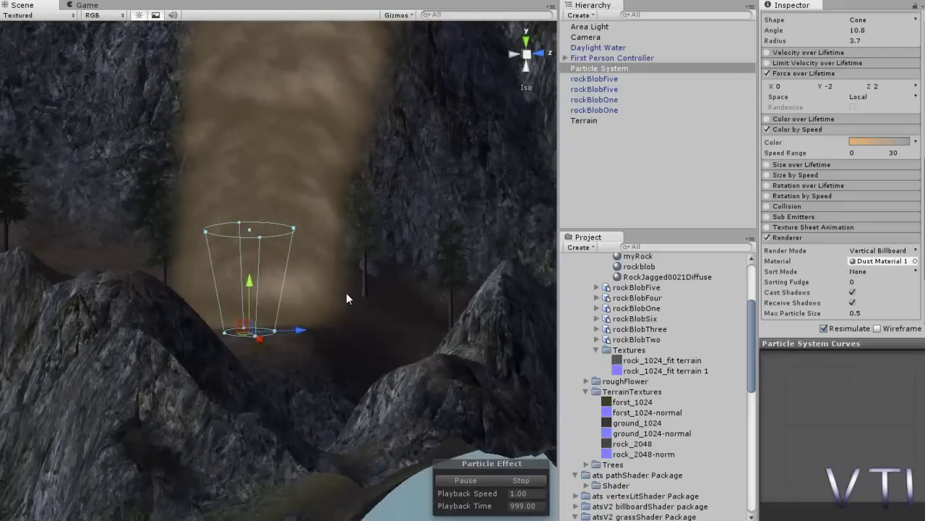
middle_click_drag(351, 277, 287, 336)
middle_click_drag(346, 335, 361, 332)
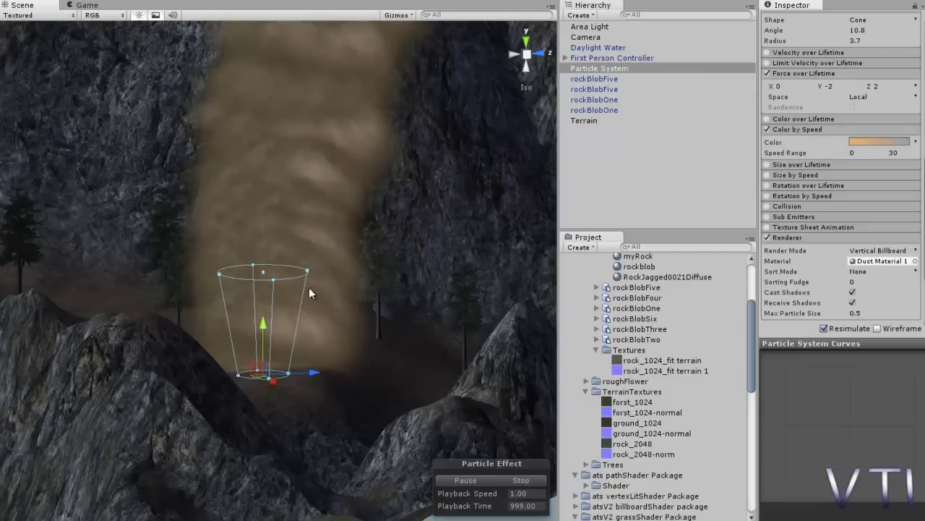
mouse_move(412, 234)
middle_mouse_down()
mouse_move(376, 239)
mouse_move(352, 221)
middle_mouse_up()
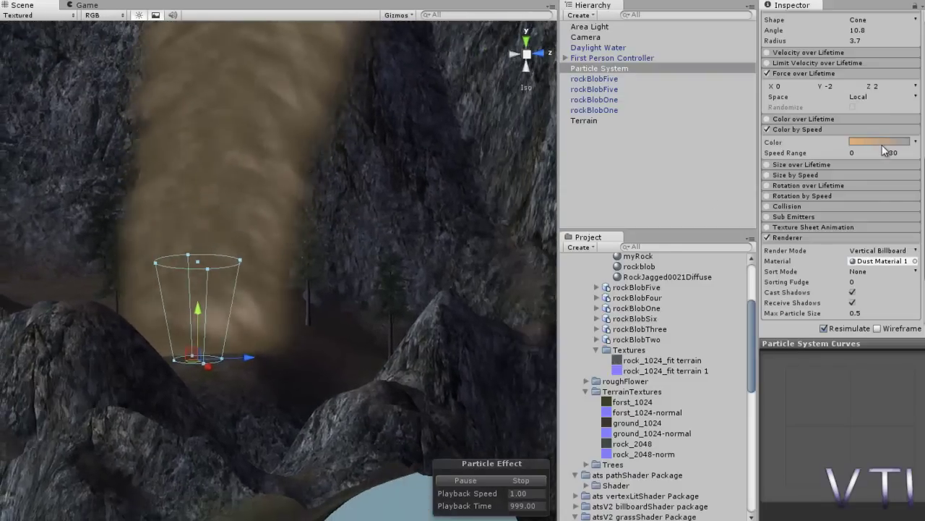
left_click(878, 141)
Step: Lighten the gradient's fast-speed end key to a pale grey and close both windows
left_click_drag(537, 199, 437, 131)
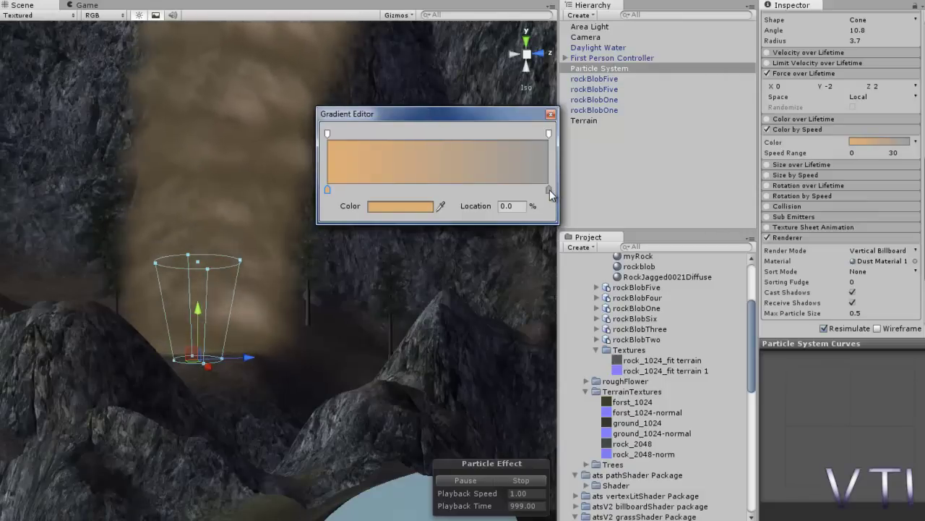
left_click(548, 189)
left_click(424, 207)
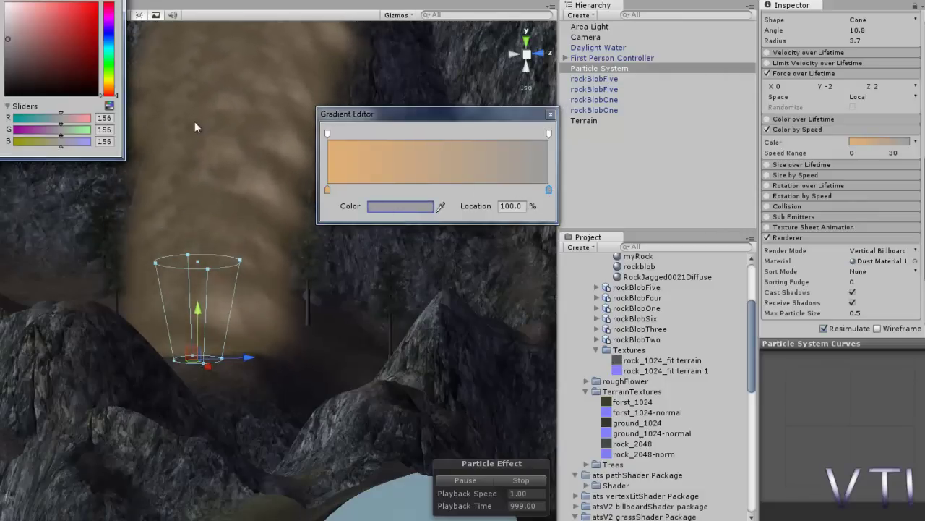
left_click_drag(7, 32, 7, 31)
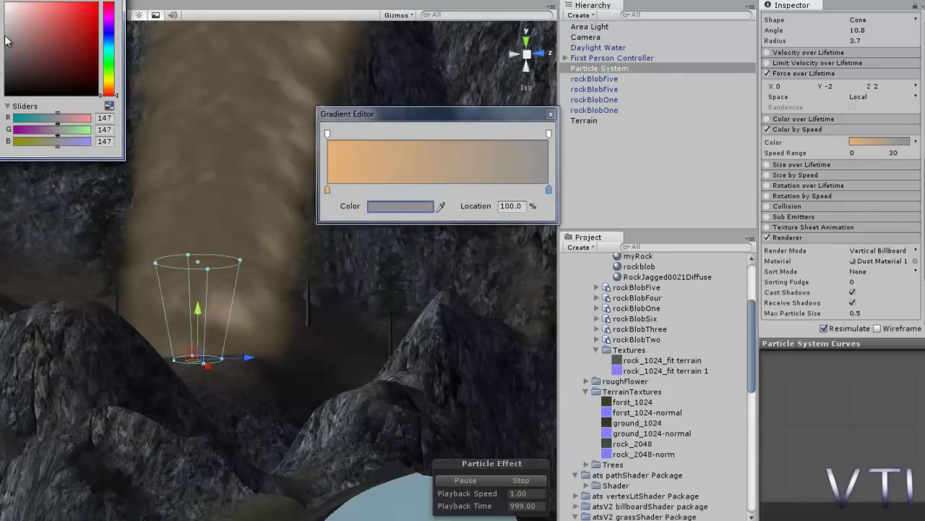
left_click_drag(5, 41, 6, 22)
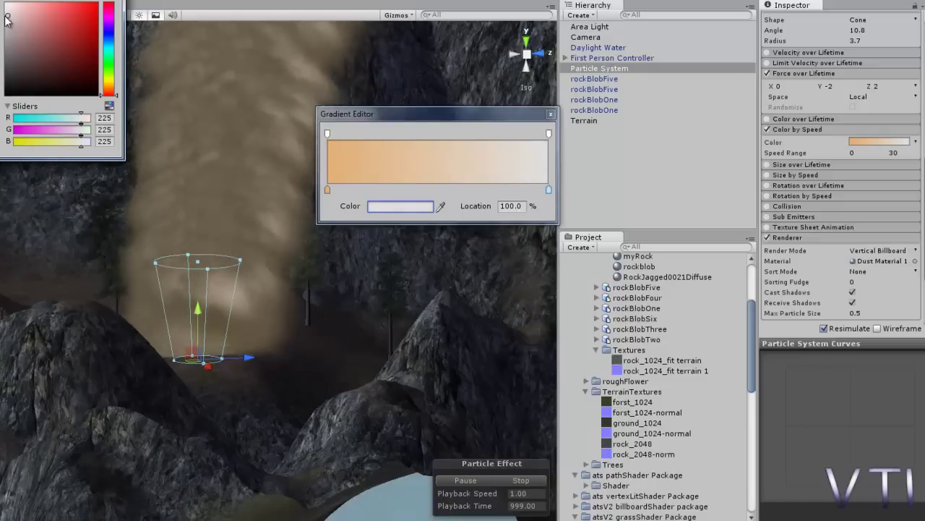
mouse_move(6, 22)
left_mouse_down()
mouse_move(6, 33)
mouse_move(7, 20)
left_mouse_up()
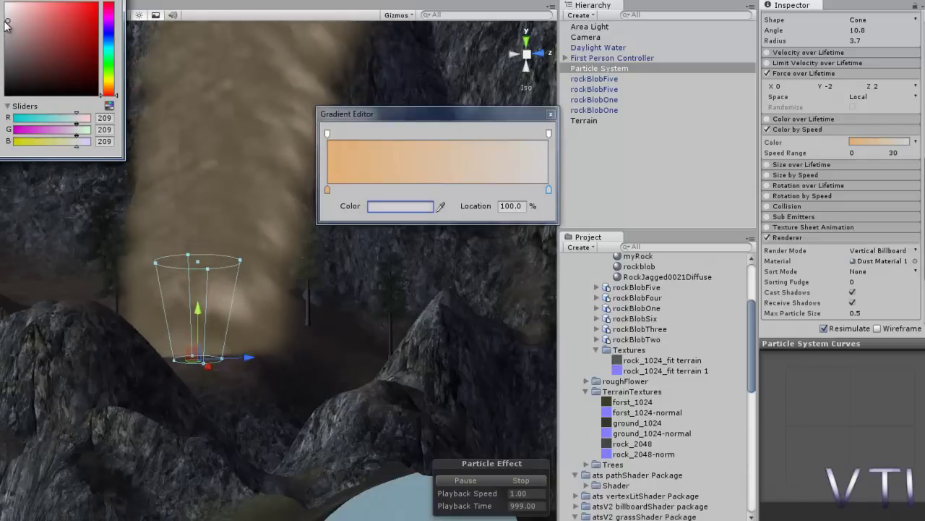
left_click(550, 114)
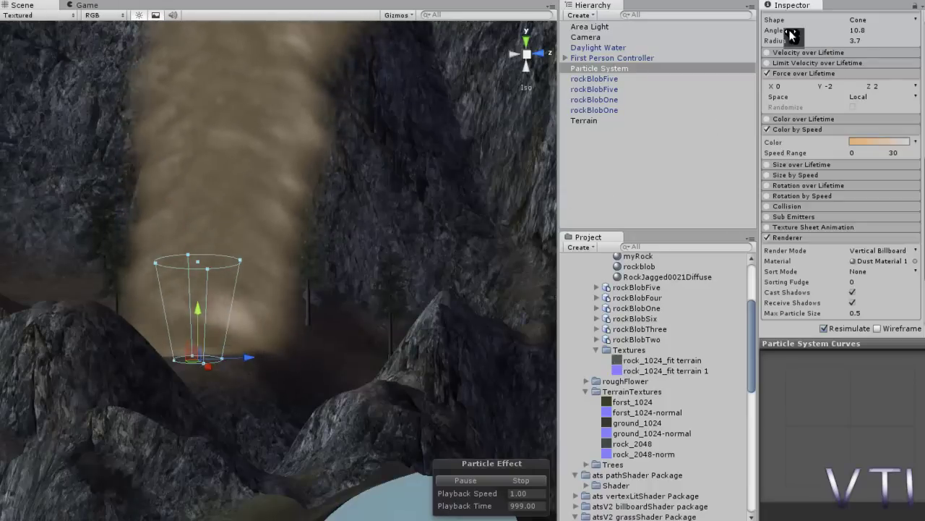
Step: Set the cone Shape to Angle 37 and Radius 10.21
mouse_move(777, 34)
left_mouse_down()
mouse_move(21, 60)
mouse_move(786, 34)
left_mouse_up()
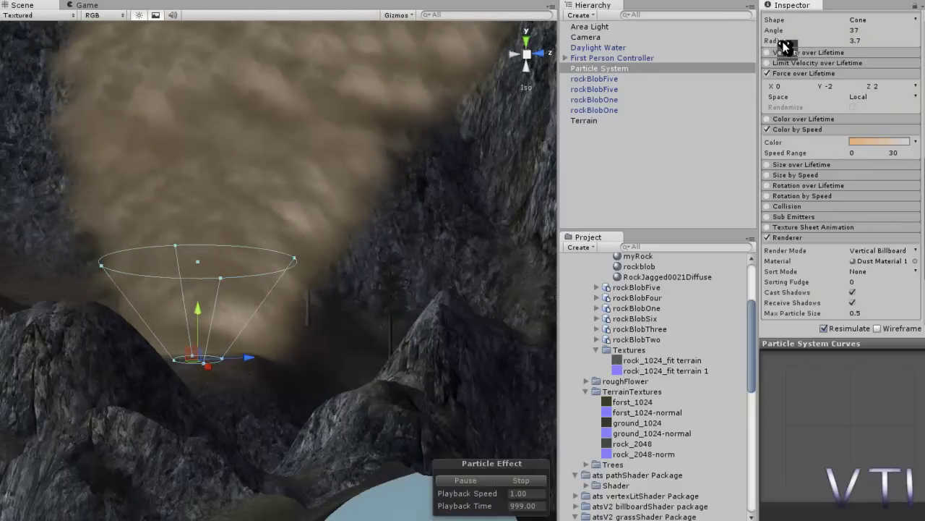
mouse_move(789, 41)
left_mouse_down()
mouse_move(881, 56)
mouse_move(764, 62)
left_mouse_up()
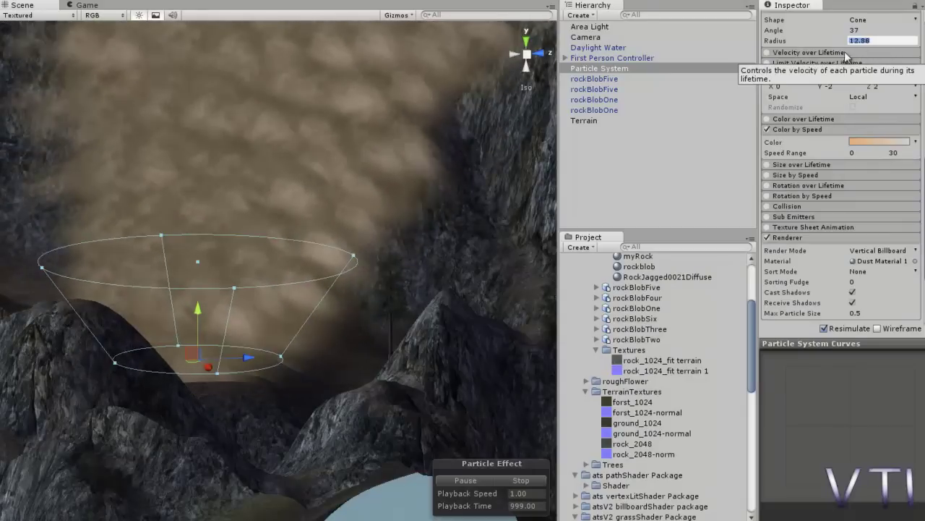
mouse_move(345, 313)
middle_mouse_down()
mouse_move(397, 239)
mouse_move(380, 311)
middle_mouse_up()
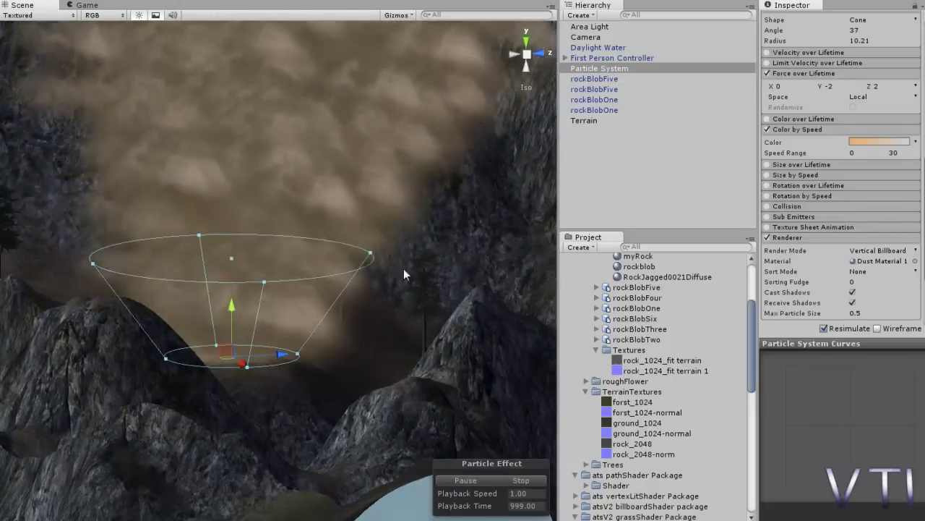
Step: Enable Size over Lifetime and drag its flat Size curve down below 1.0
left_click(767, 164)
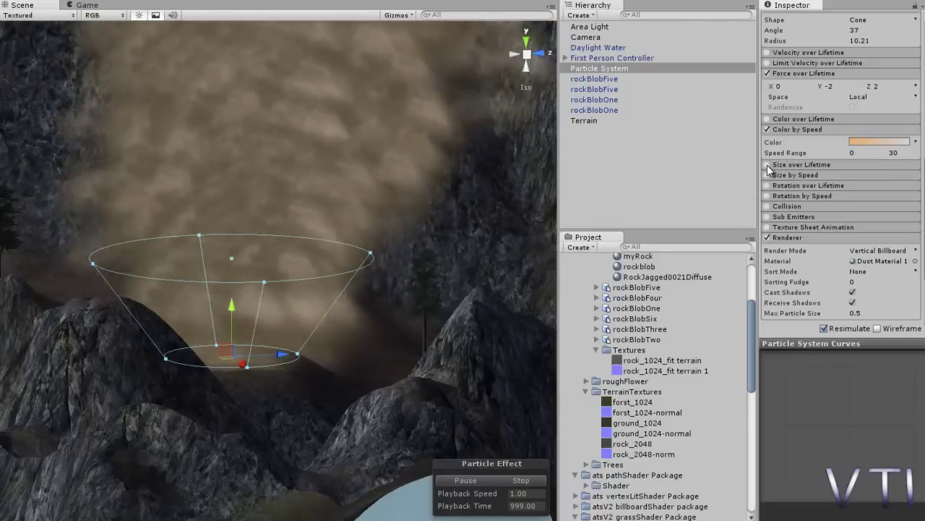
left_click(789, 165)
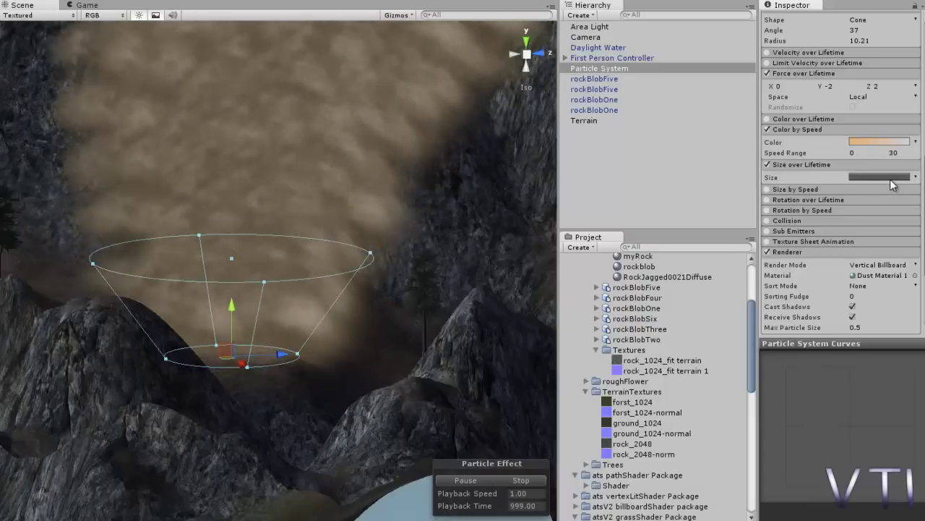
left_click(889, 179)
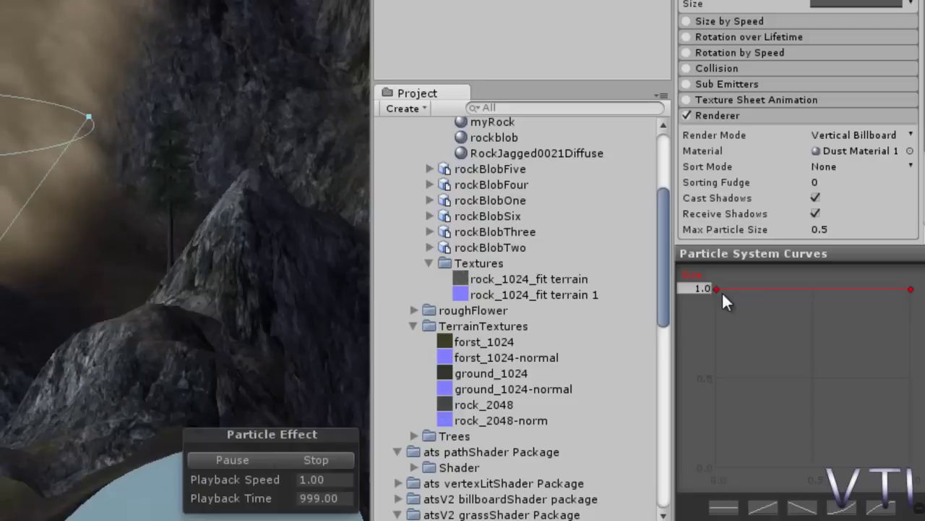
scroll(588, 322, "down", 3)
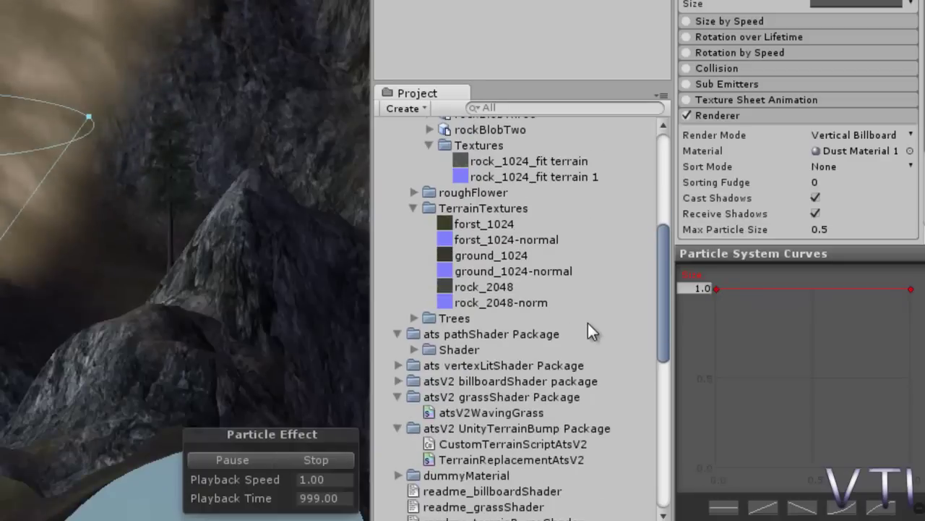
scroll(587, 323, "up", 3)
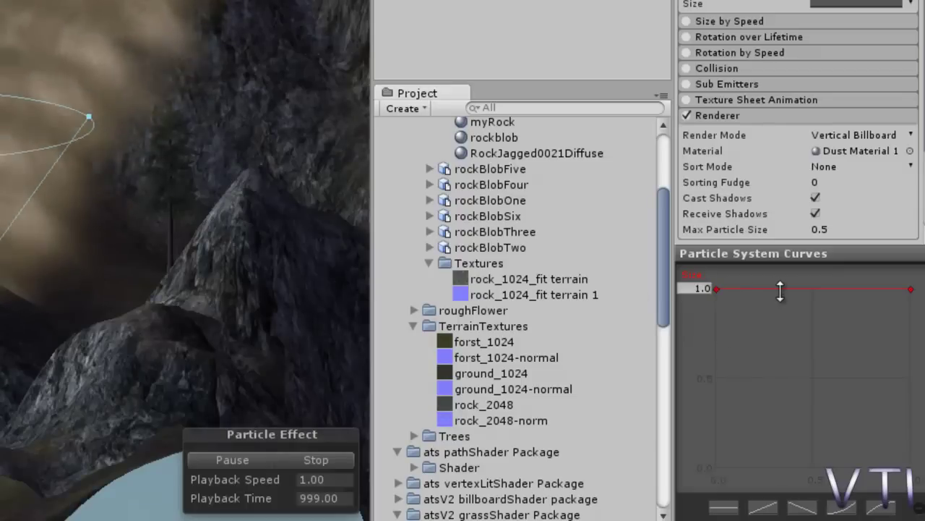
left_click_drag(782, 287, 783, 297)
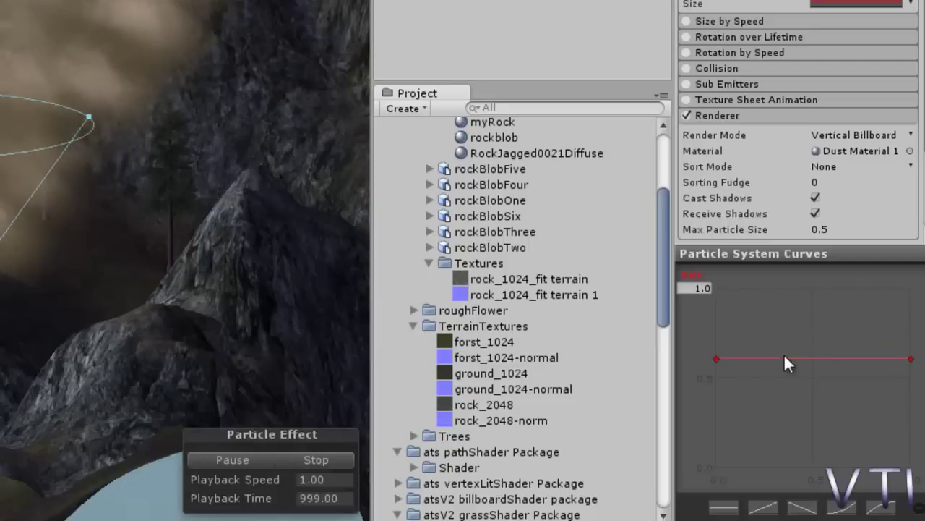
left_click_drag(784, 356, 784, 348)
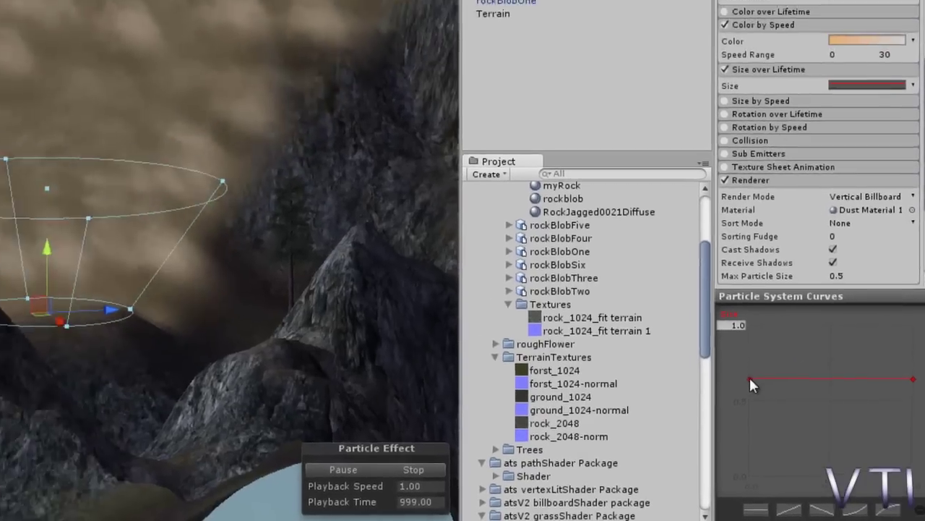
Step: Bend the size curve's starting key down so particles begin smaller
left_click(720, 353)
mouse_move(763, 391)
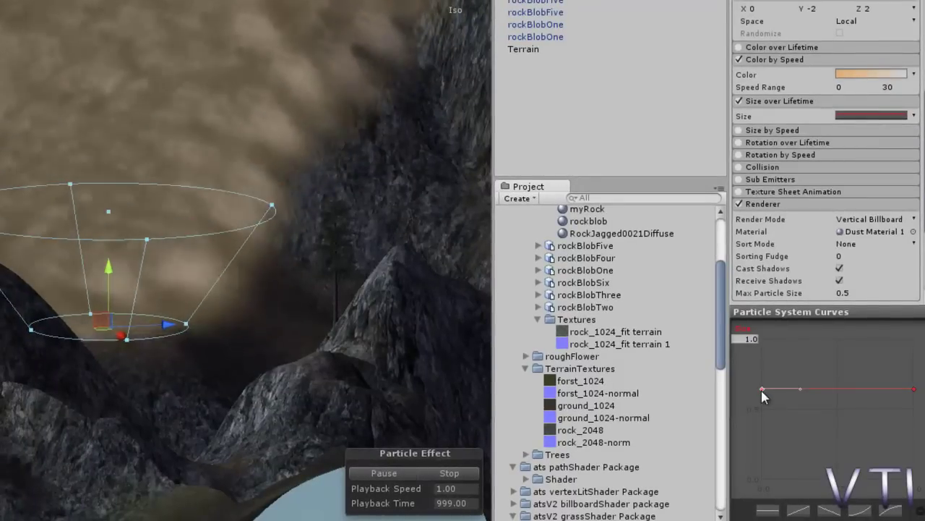
left_click_drag(763, 394, 764, 479)
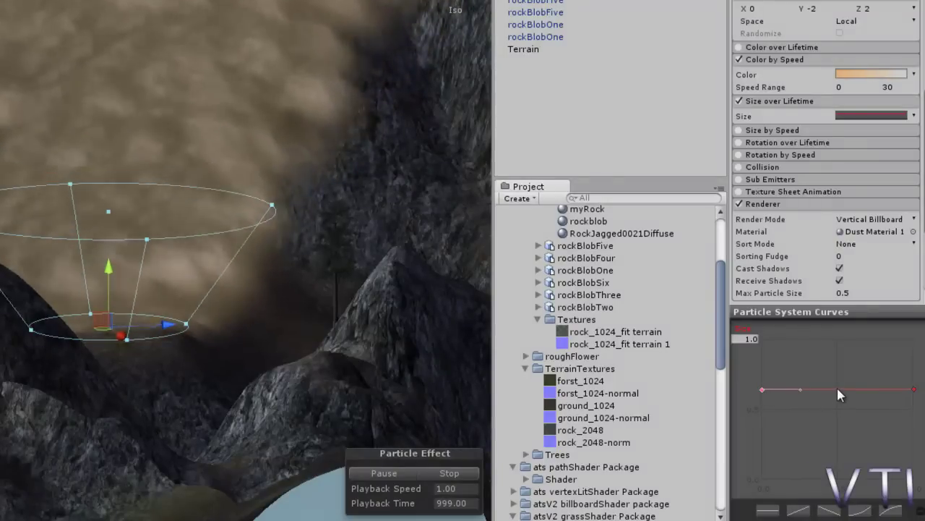
Step: Add a middle size key raised to 0.722 and lower the left tangent to form an arch
double_click(837, 389)
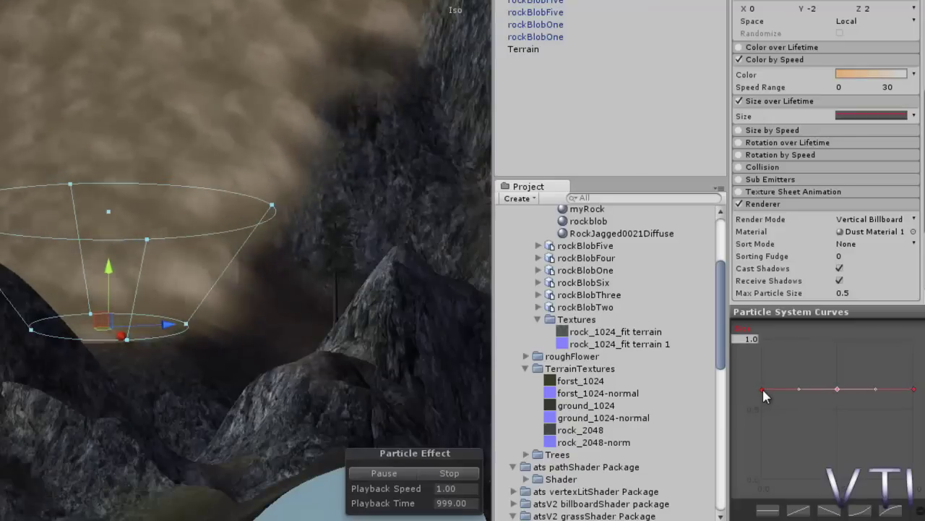
left_click(762, 389)
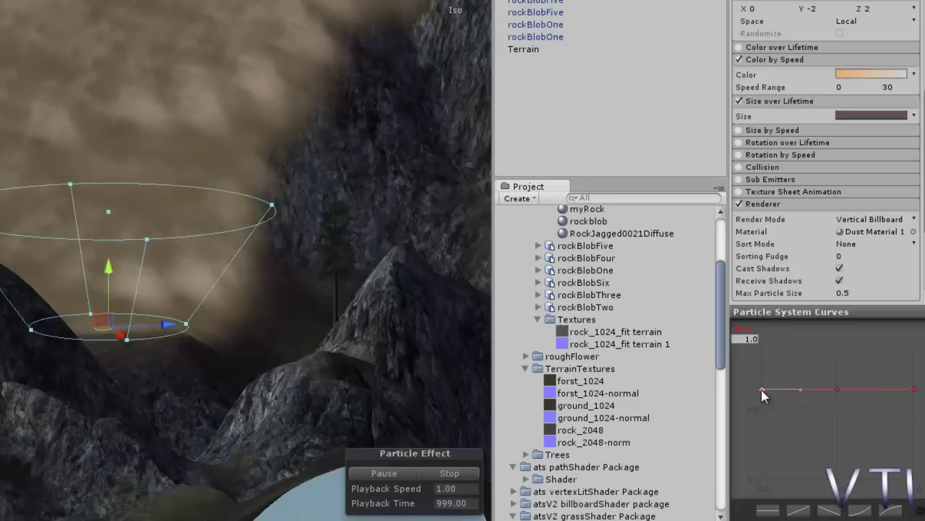
right_click(763, 391)
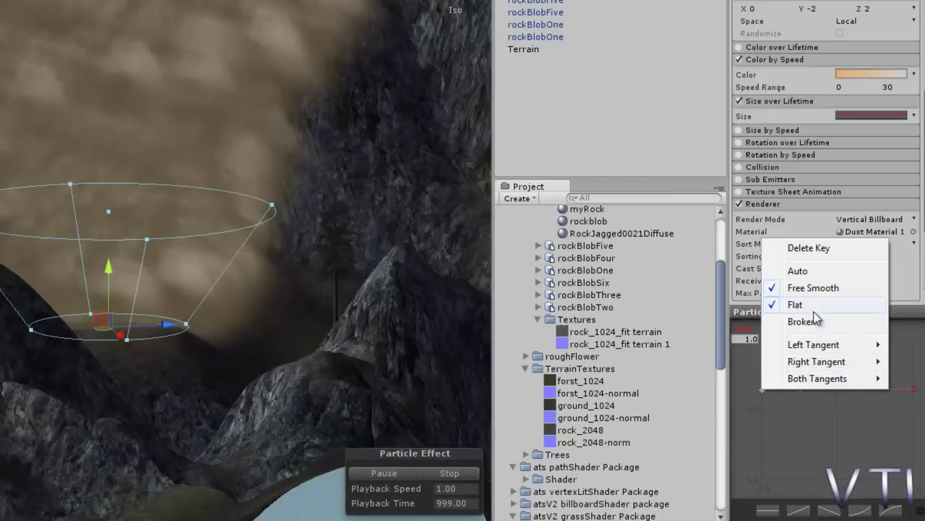
left_click(580, 174)
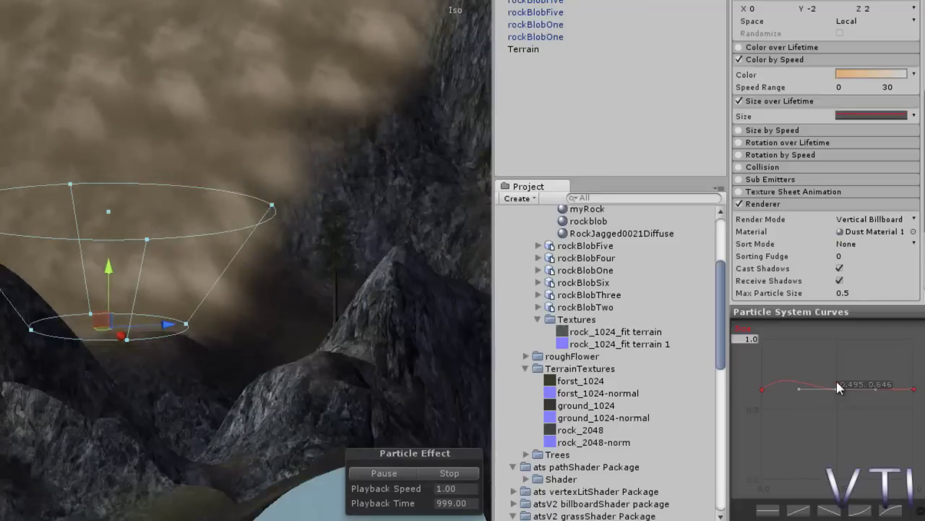
left_click_drag(838, 389, 838, 371)
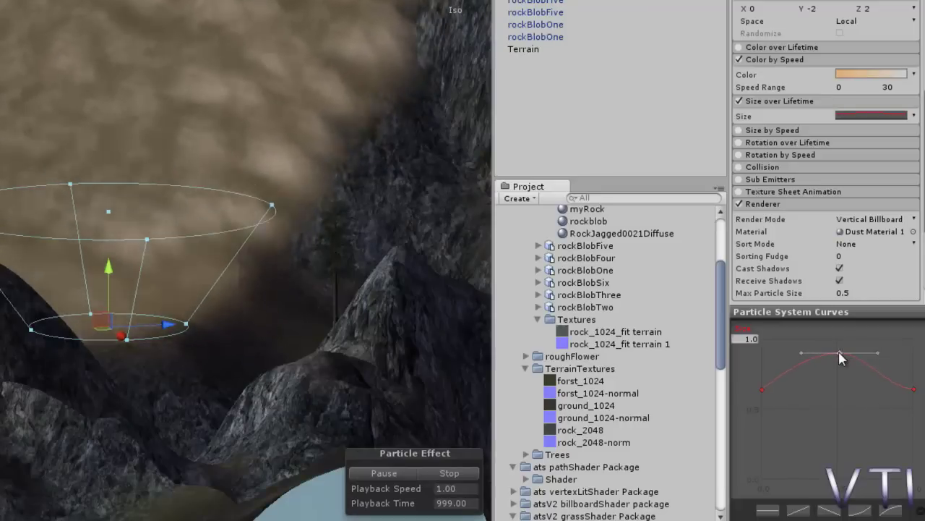
mouse_move(460, 366)
right_mouse_down()
mouse_move(287, 379)
mouse_move(295, 361)
right_mouse_up()
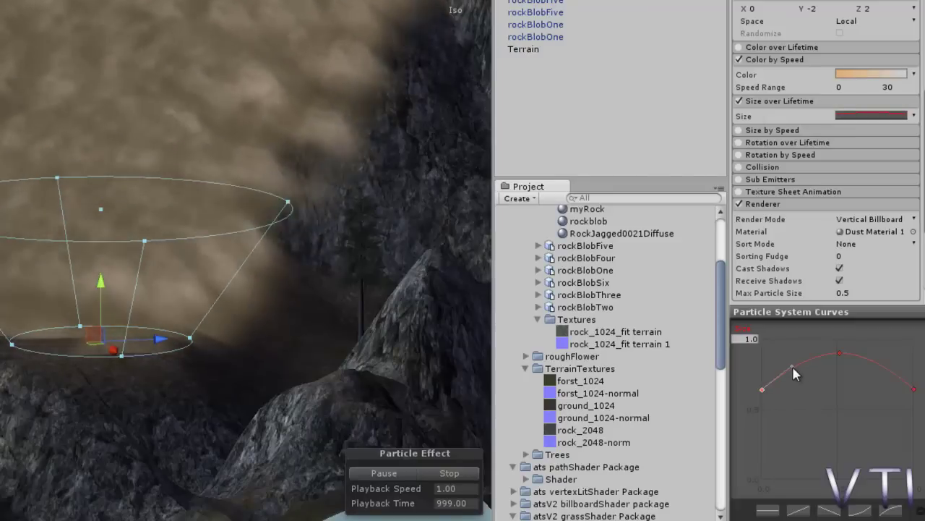
mouse_move(792, 365)
left_mouse_down()
mouse_move(801, 382)
mouse_move(806, 363)
left_mouse_up()
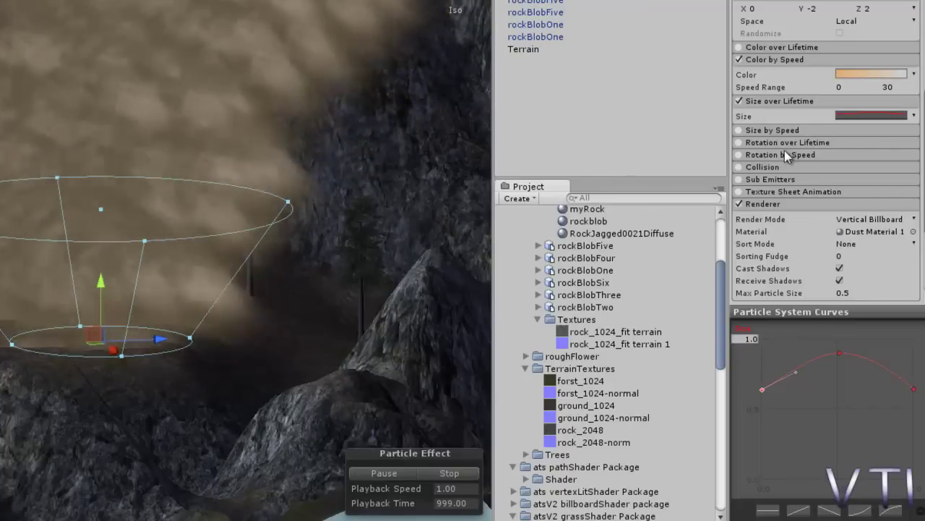
Step: Enable and expand Rotation over Lifetime, keeping Angular Velocity at 45
left_click(790, 143)
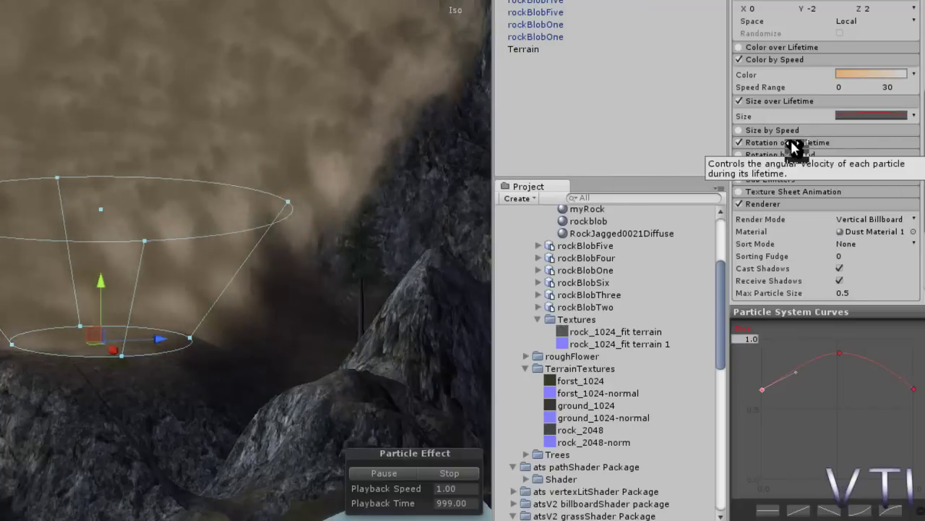
left_click(793, 143)
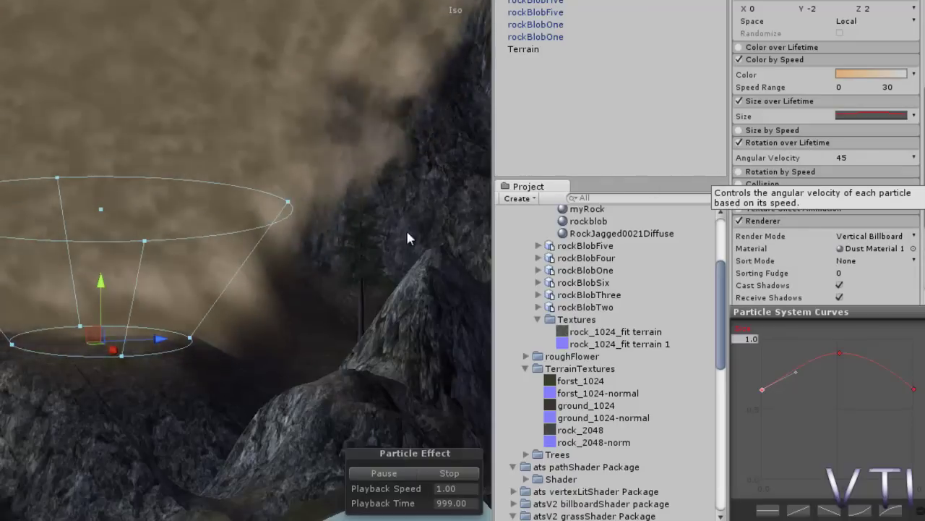
middle_click_drag(336, 269, 337, 248)
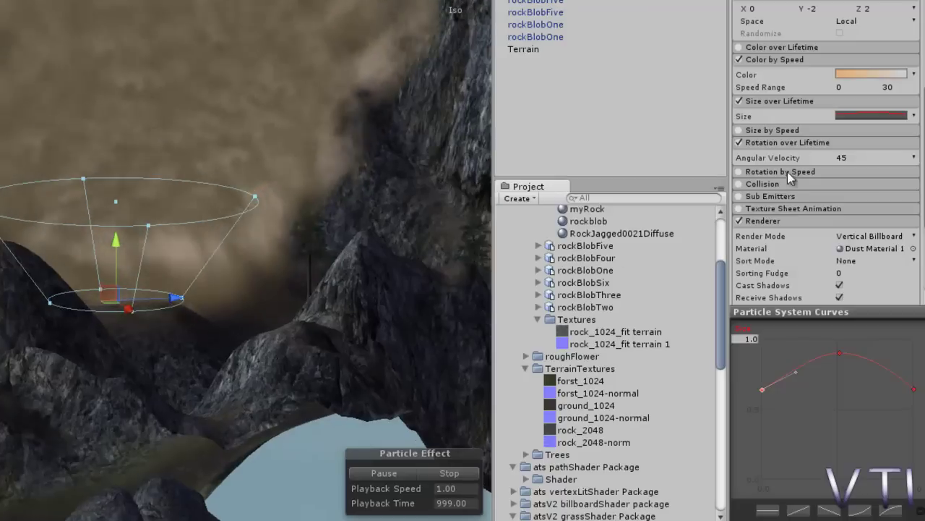
left_click(741, 143)
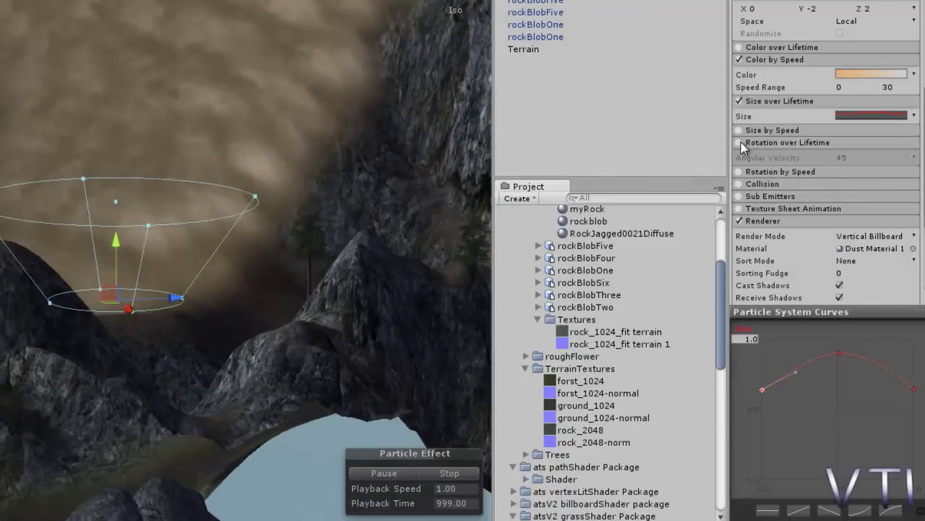
left_click(740, 143)
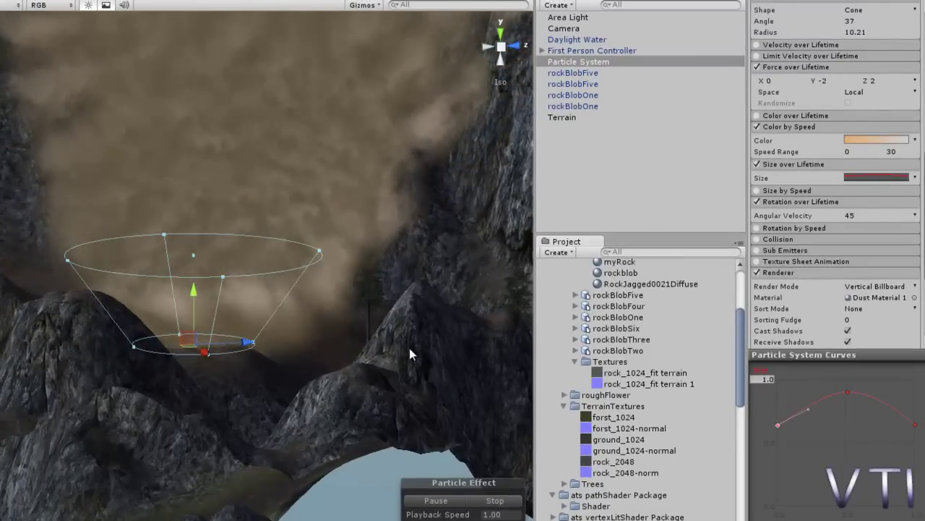
middle_click_drag(409, 348, 390, 329)
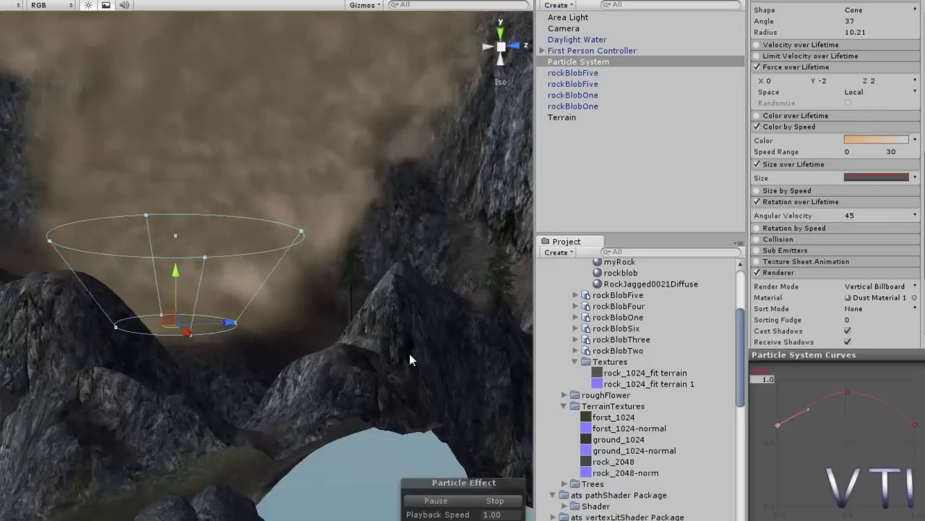
middle_click_drag(409, 359, 443, 407)
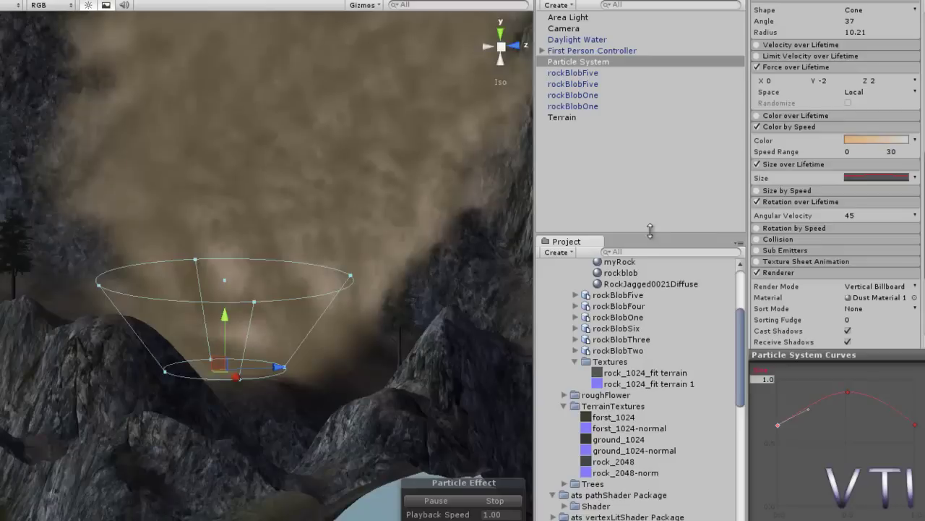
Step: Enable Rotation by Speed on the dust particles: angular velocity 45, speed range 0 to 30
left_click(757, 229)
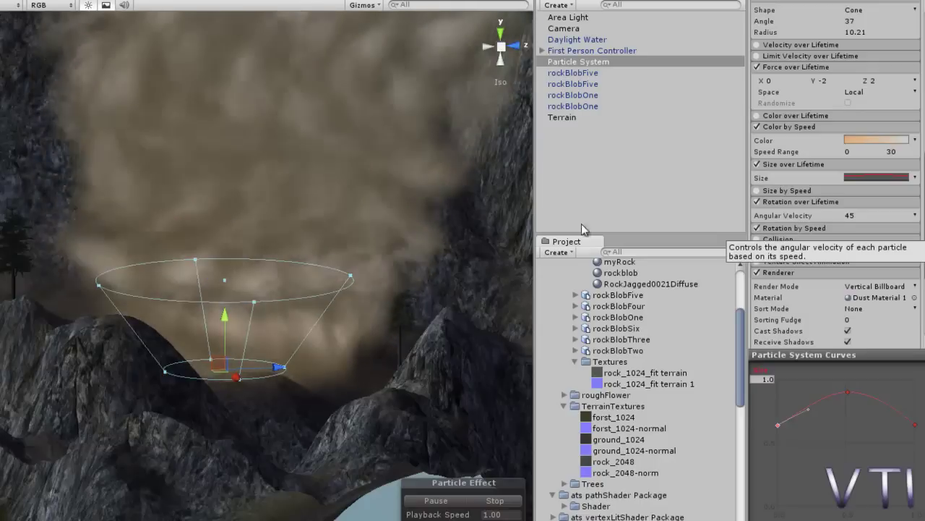
scroll(277, 261, "down", 2)
scroll(276, 261, "down", 2)
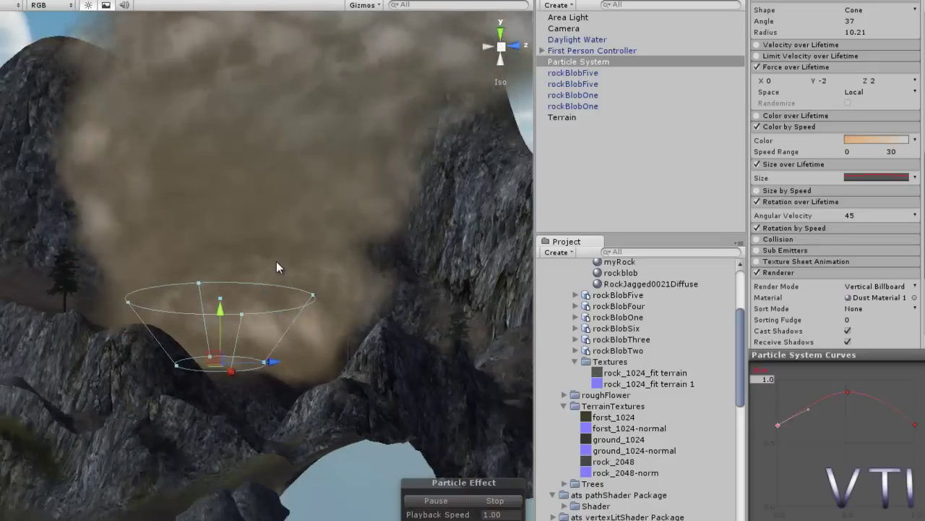
scroll(275, 258, "down", 1)
mouse_move(274, 225)
middle_mouse_down()
mouse_move(220, 441)
mouse_move(256, 270)
mouse_move(234, 392)
mouse_move(276, 369)
mouse_move(268, 389)
middle_mouse_up()
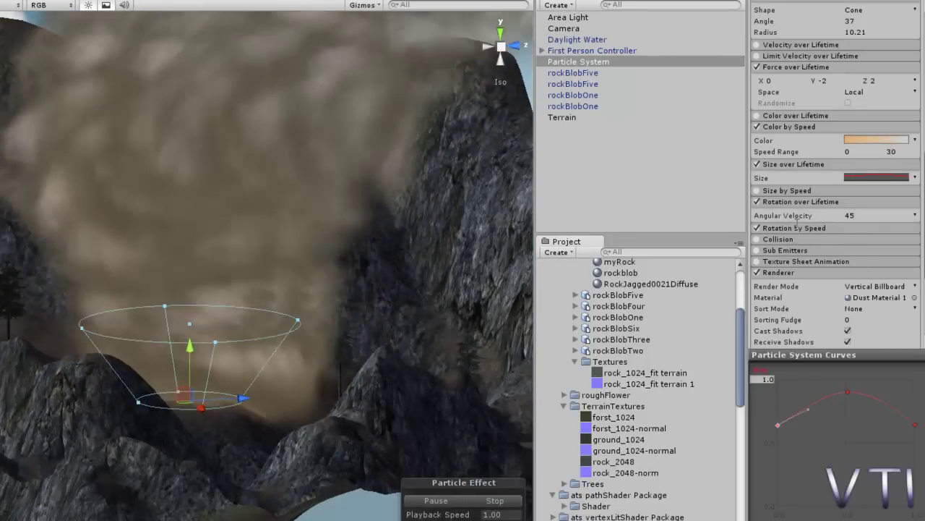
left_click(809, 228)
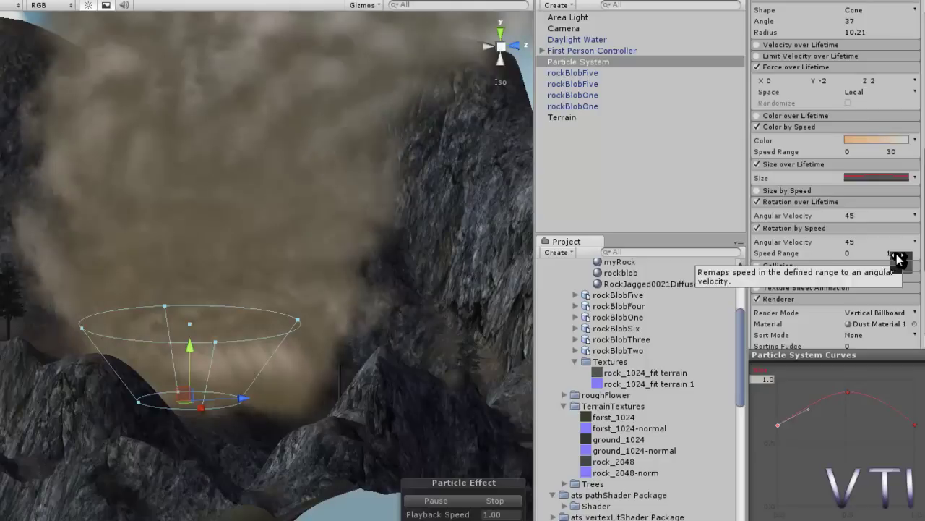
left_click(888, 253)
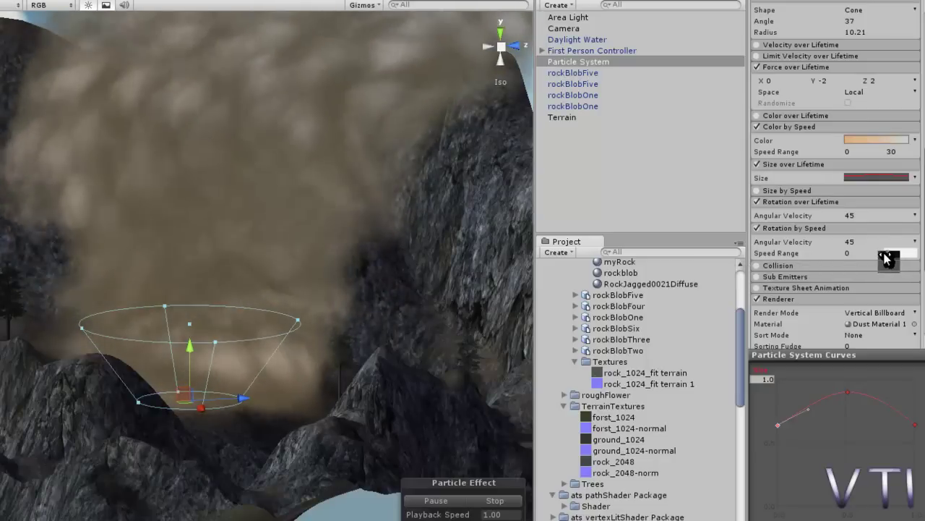
type("30")
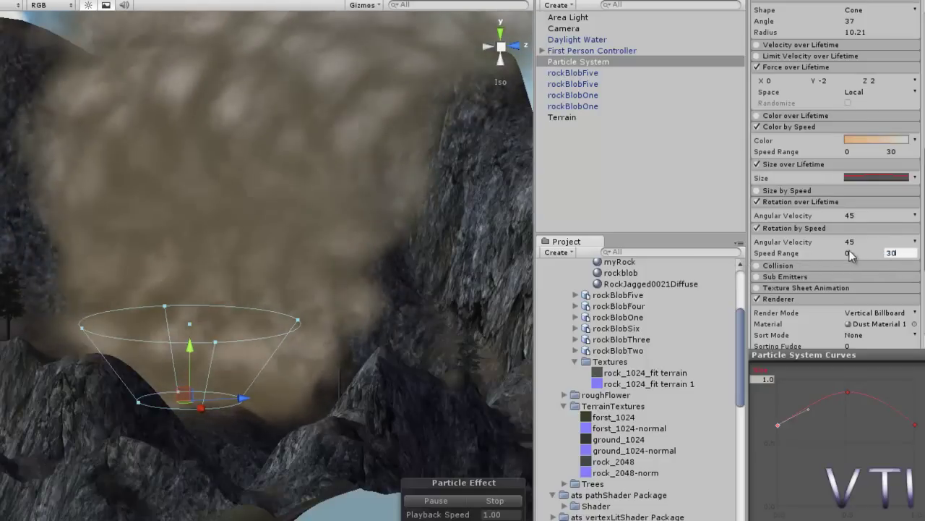
mouse_move(304, 386)
left_mouse_down("alt")
mouse_move(286, 277)
mouse_move(248, 253)
mouse_move(347, 281)
mouse_move(231, 255)
mouse_move(300, 320)
left_mouse_up("alt")
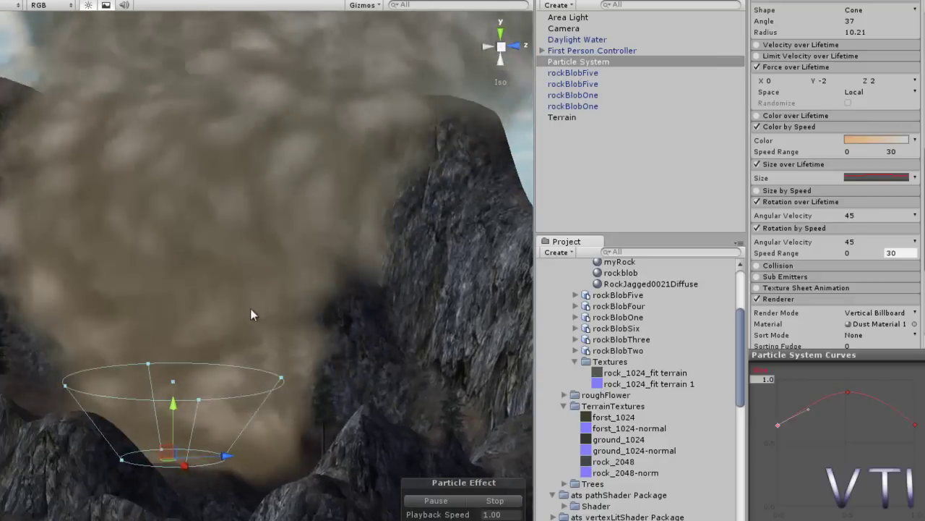
left_click_drag(219, 206, 251, 214, "alt")
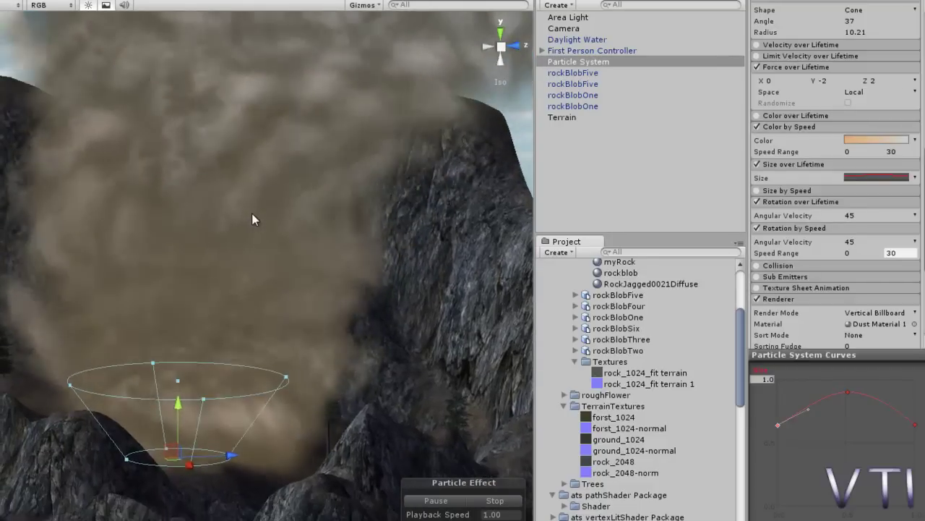
left_click_drag(304, 267, 310, 229, "alt")
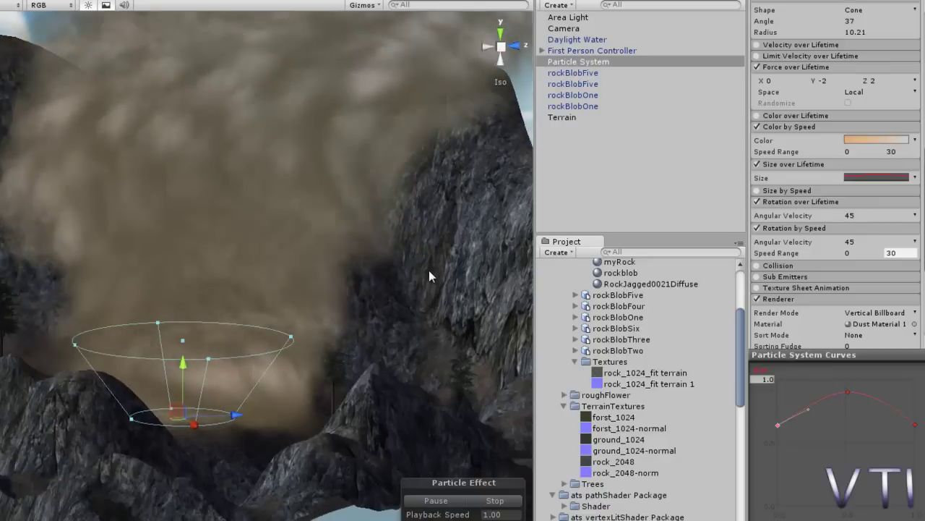
left_click_drag(429, 271, 402, 242, "alt")
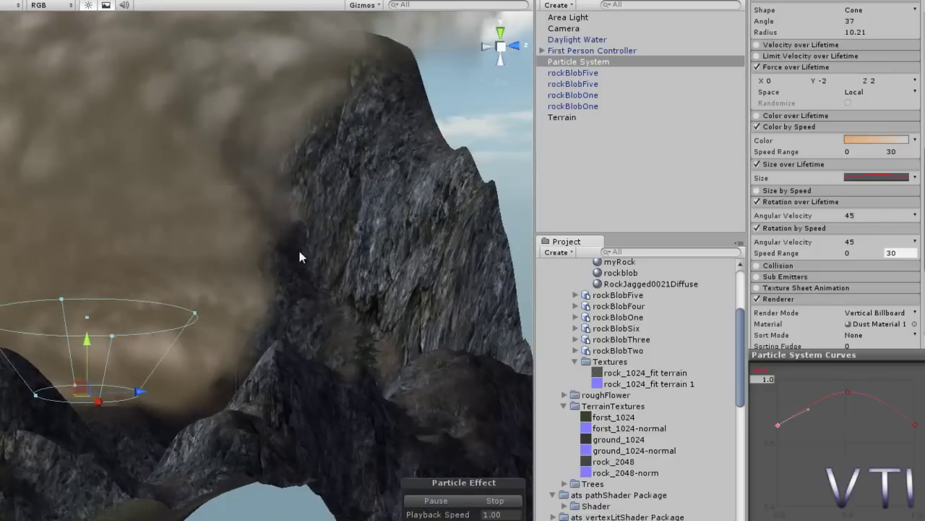
left_click_drag(298, 247, 256, 242, "alt")
mouse_move(181, 229)
left_mouse_down("alt")
mouse_move(271, 287)
mouse_move(219, 274)
mouse_move(249, 241)
left_mouse_up("alt")
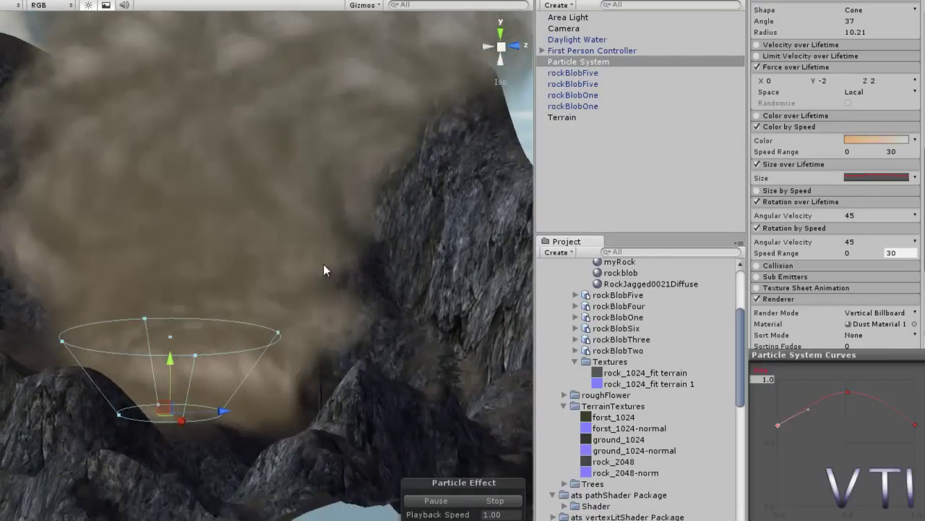
mouse_move(323, 264)
left_mouse_down("alt")
mouse_move(240, 275)
mouse_move(297, 277)
mouse_move(269, 259)
left_mouse_up("alt")
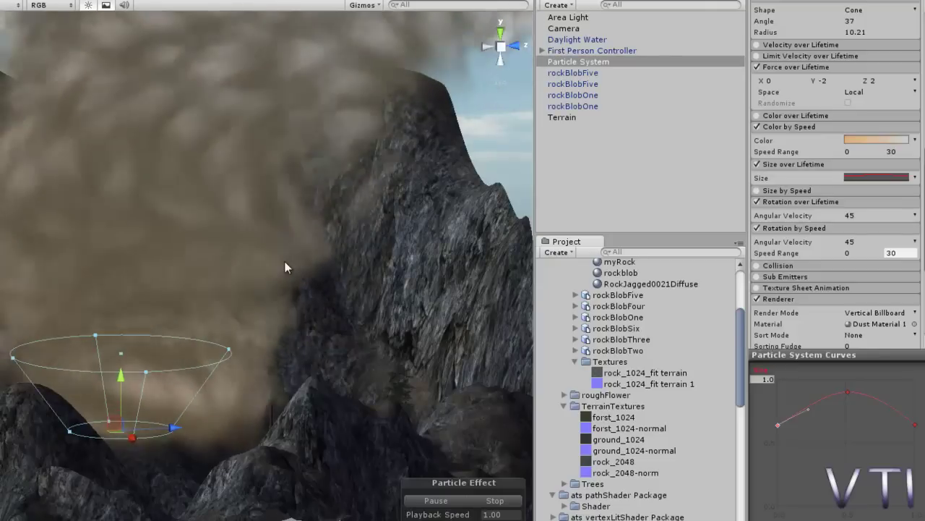